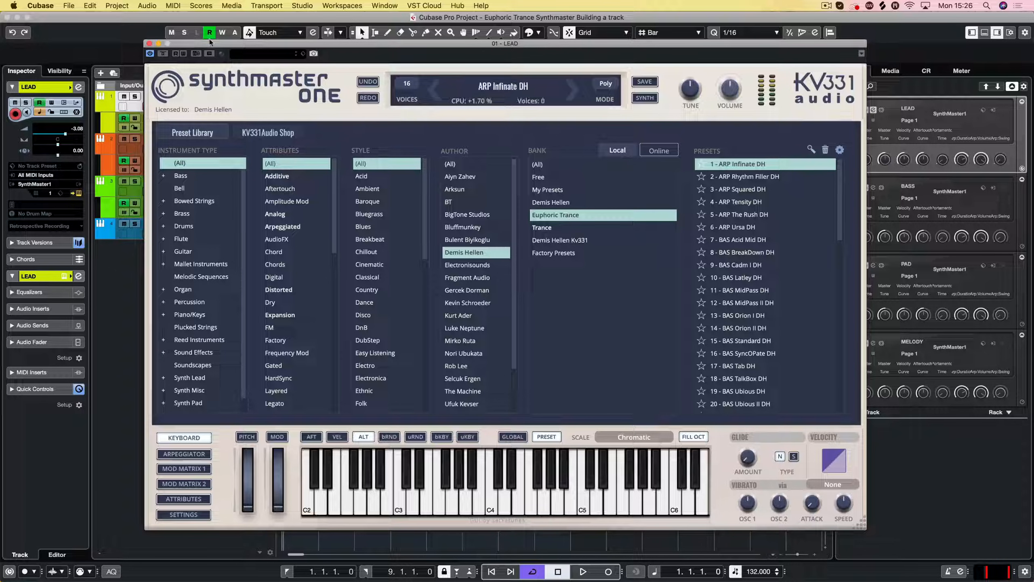
Step: Examine the arrangement's four tracks and the insert, EQ, sends and routing racks of their channels in the MixConsole
left_click_drag(210, 43, 506, 105)
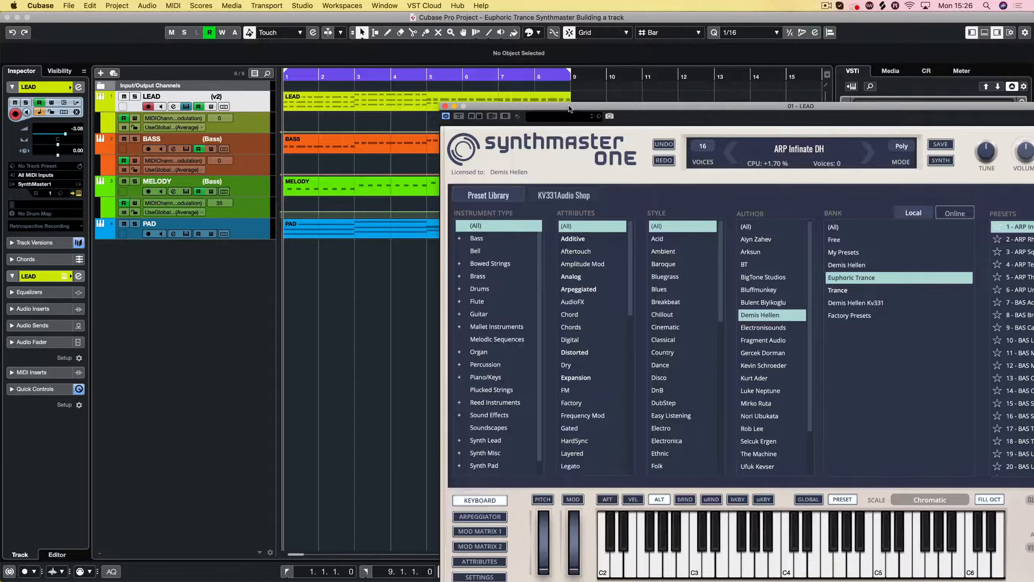
left_click_drag(568, 108, 301, 64)
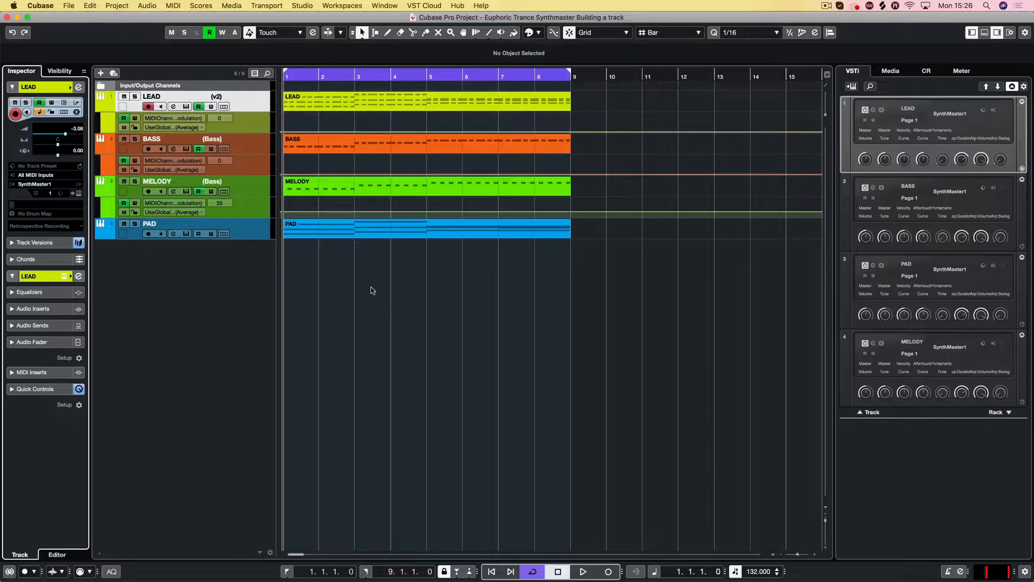
key("F3")
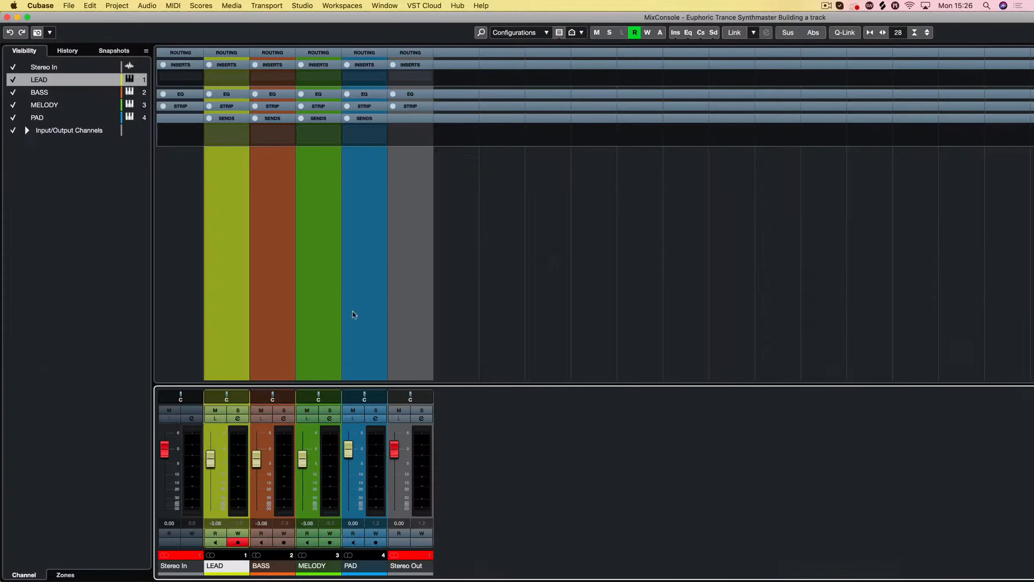
left_click(227, 101)
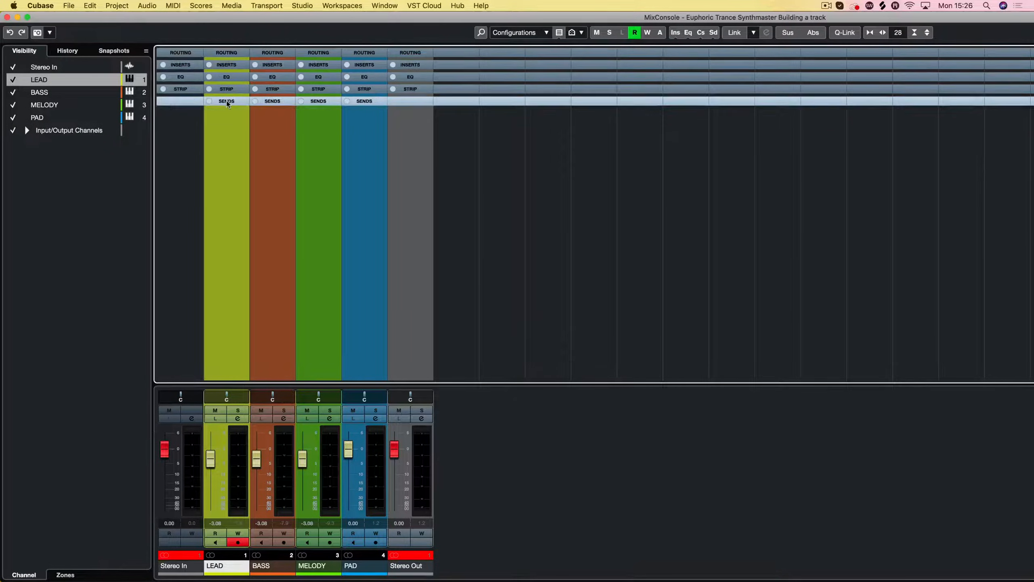
left_click(228, 65)
left_click(226, 117)
left_click(234, 94)
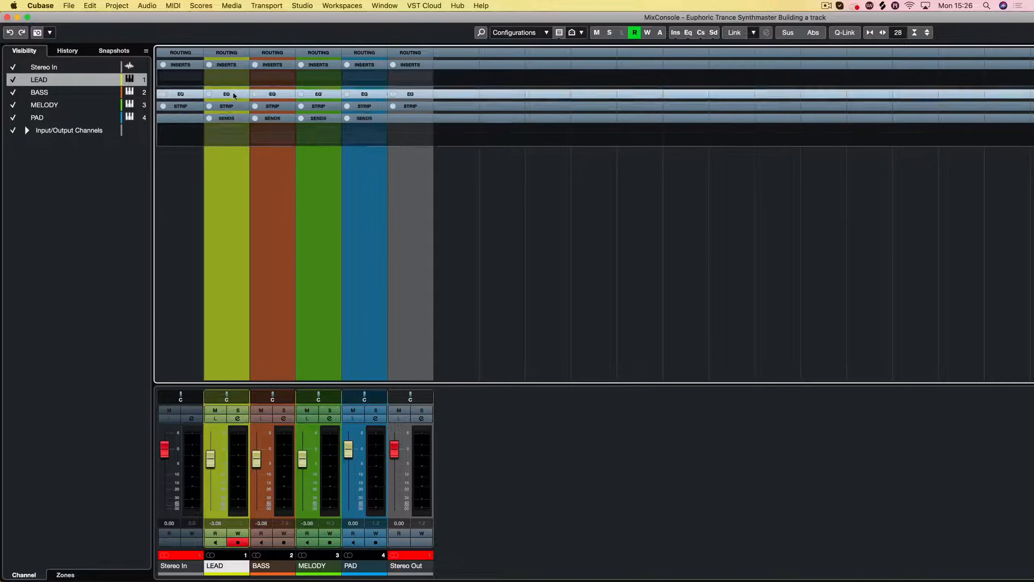
left_click(234, 94)
left_click(232, 53)
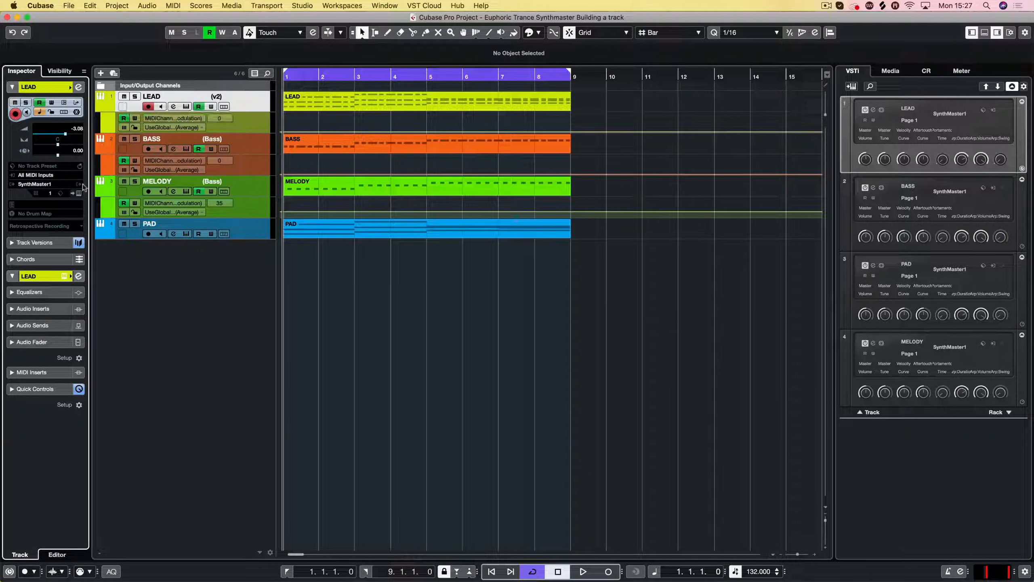
Step: Solo the LEAD track for playback and load the LED Palm Beach DH preset from the Euphoric Trance bank in its synth
left_click(135, 96)
key("space")
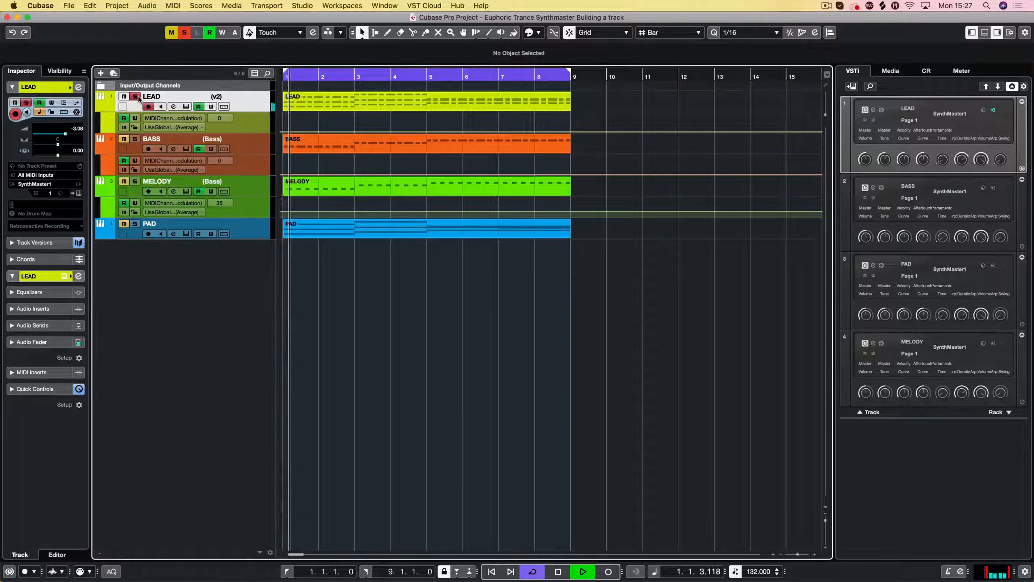
left_click(64, 276)
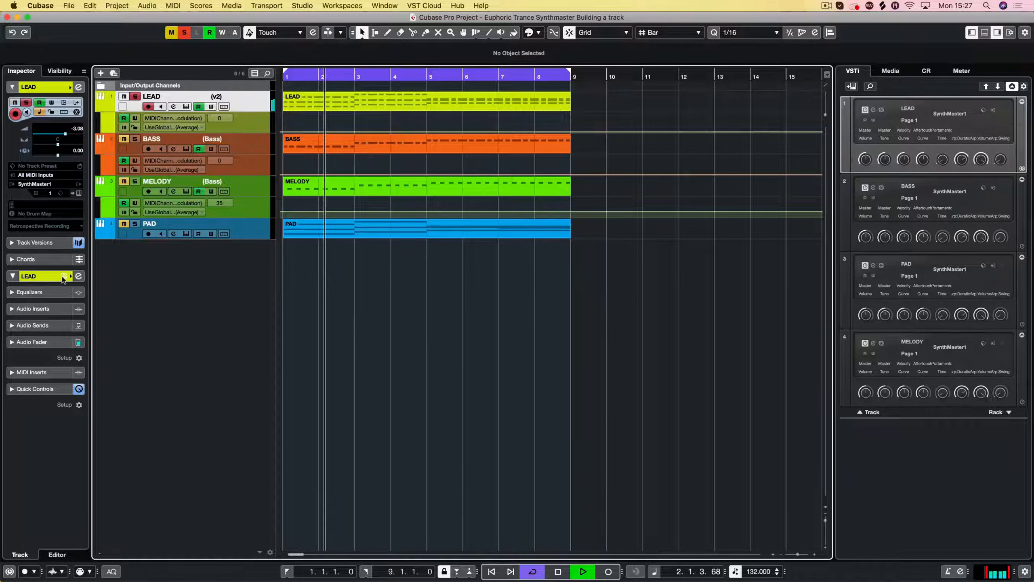
left_click(670, 118)
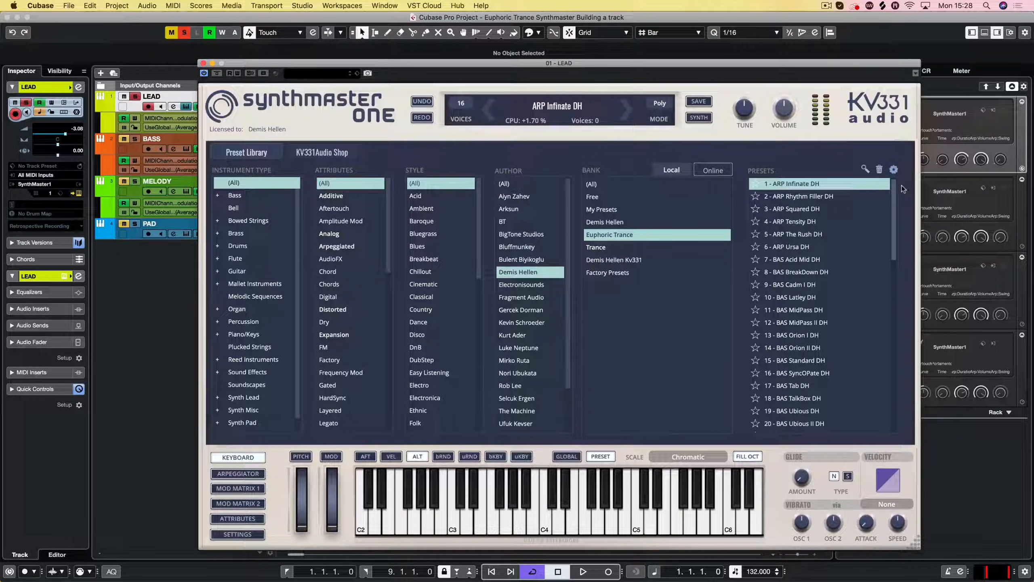
left_click_drag(892, 191, 883, 298)
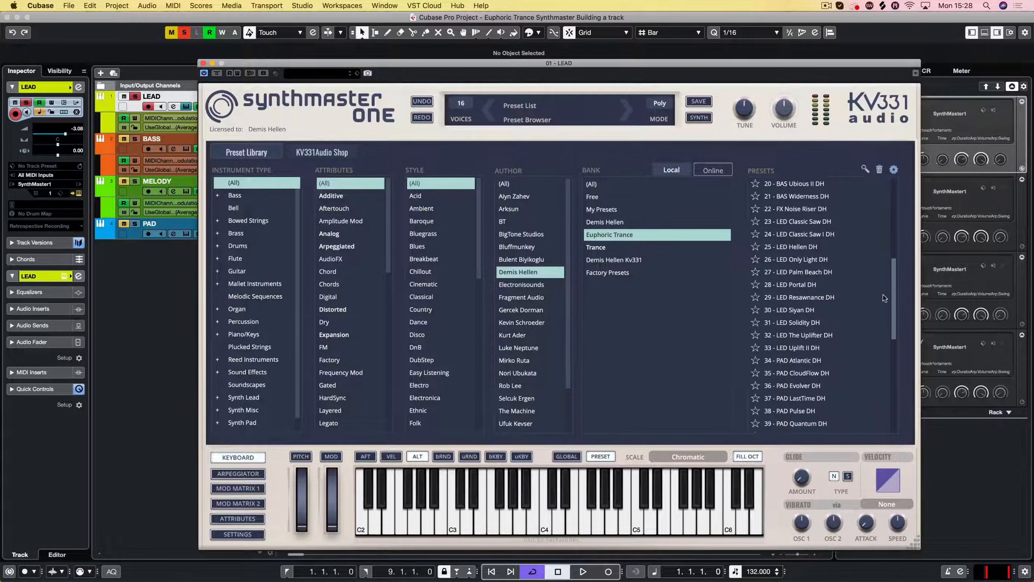
left_click(795, 272)
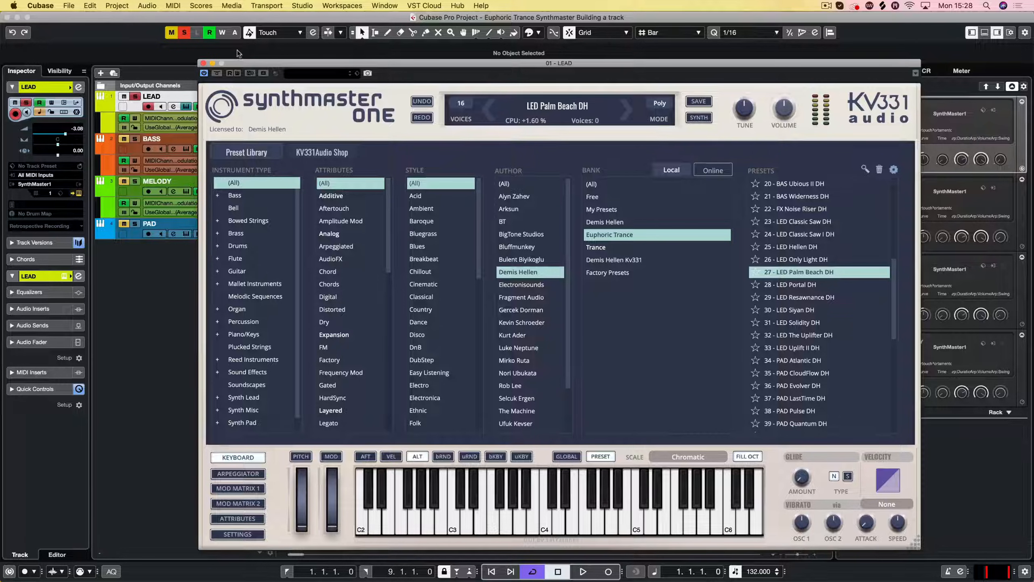
Step: Play back the LEAD part with its new preset and try the synth's modulation wheel
left_click_drag(240, 60, 372, 220)
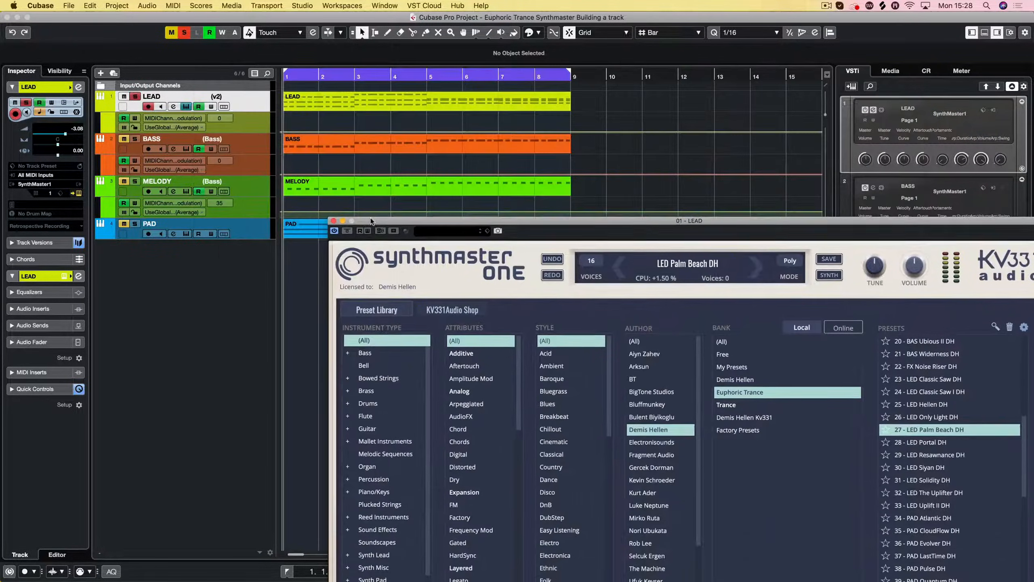
left_click(333, 220)
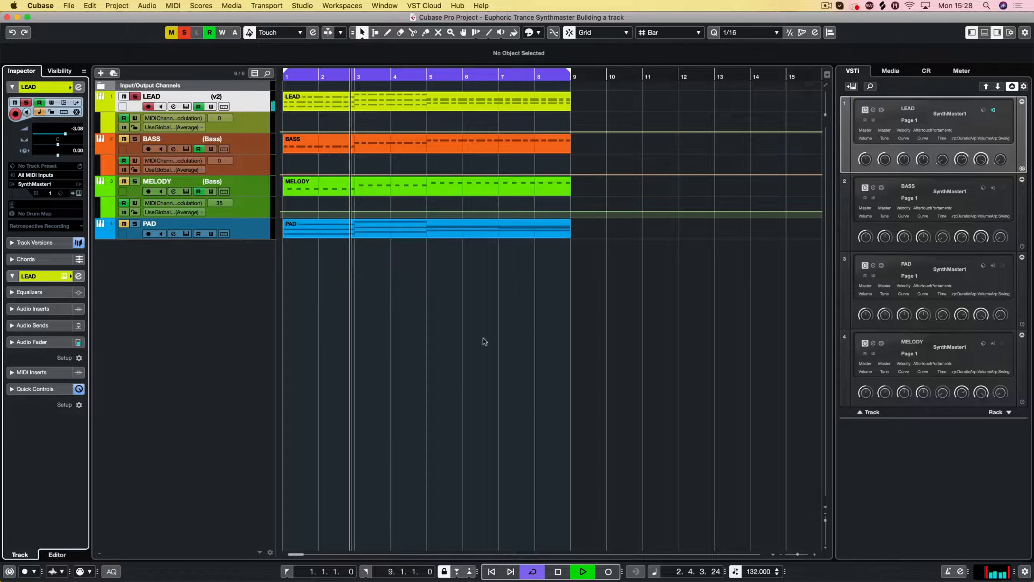
left_click(256, 104)
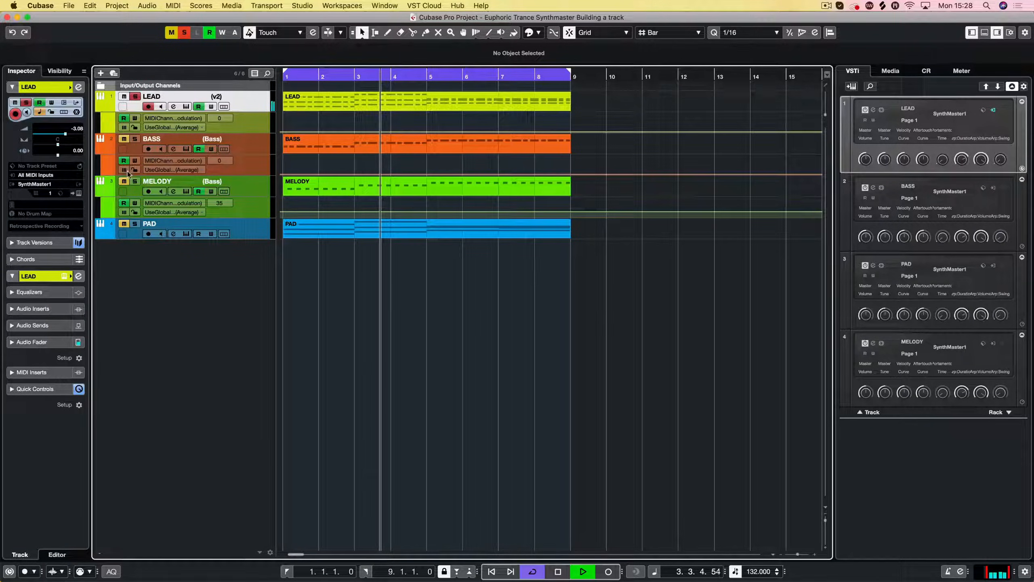
left_click(79, 194)
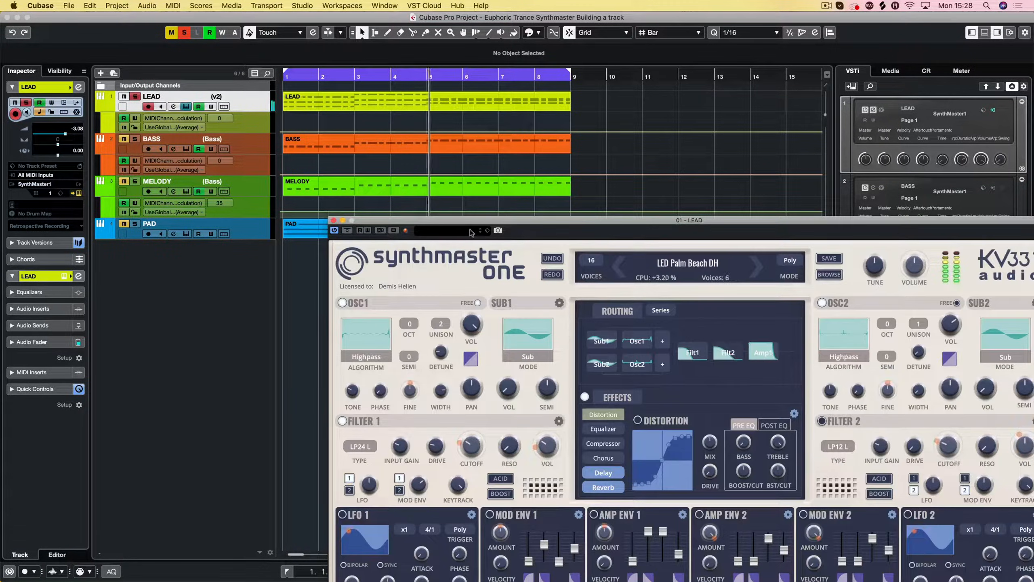
left_click_drag(482, 223, 365, 44)
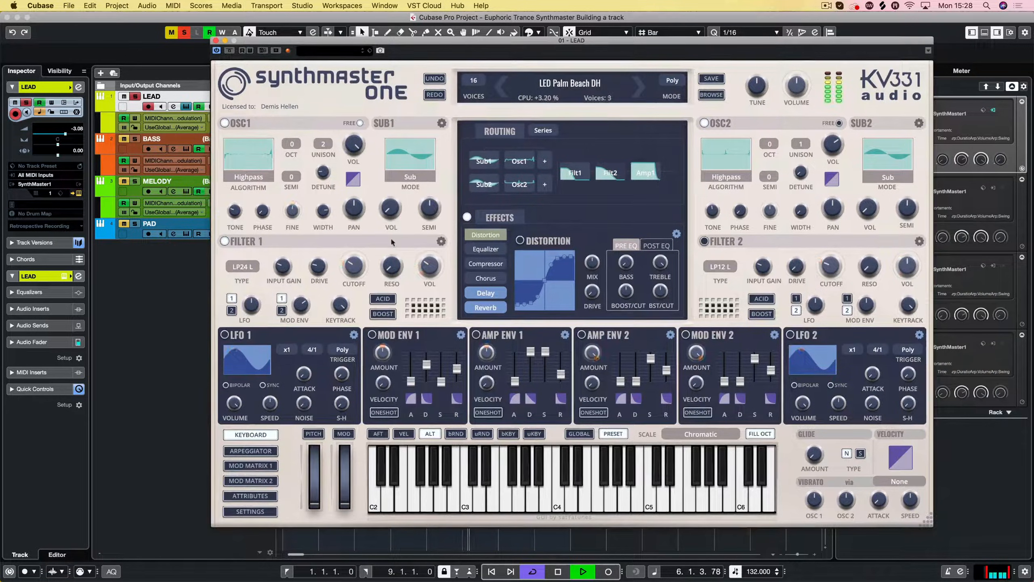
mouse_move(340, 500)
left_mouse_down()
mouse_move(354, 473)
mouse_move(353, 503)
left_mouse_up()
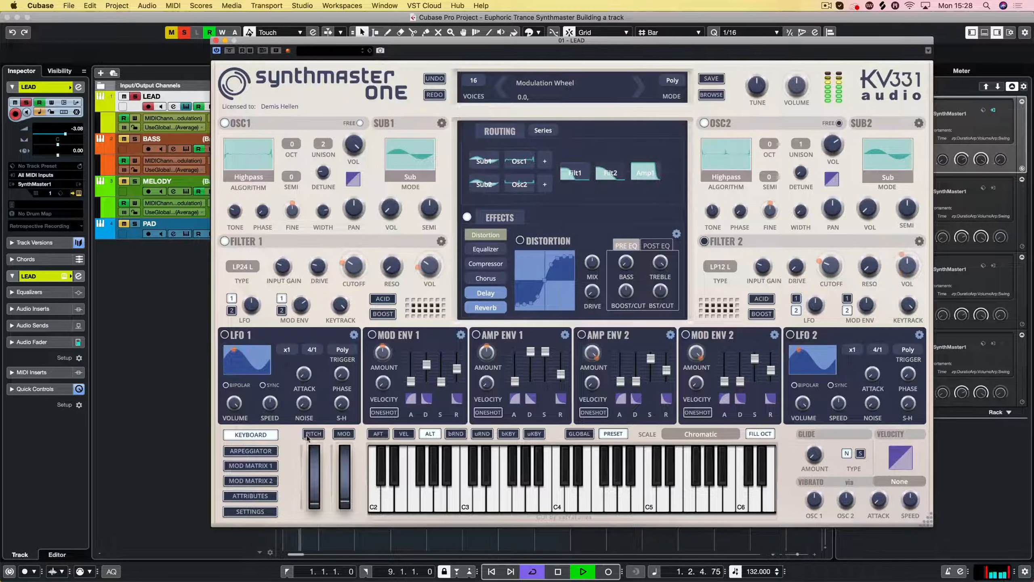
left_click(215, 40)
key("space")
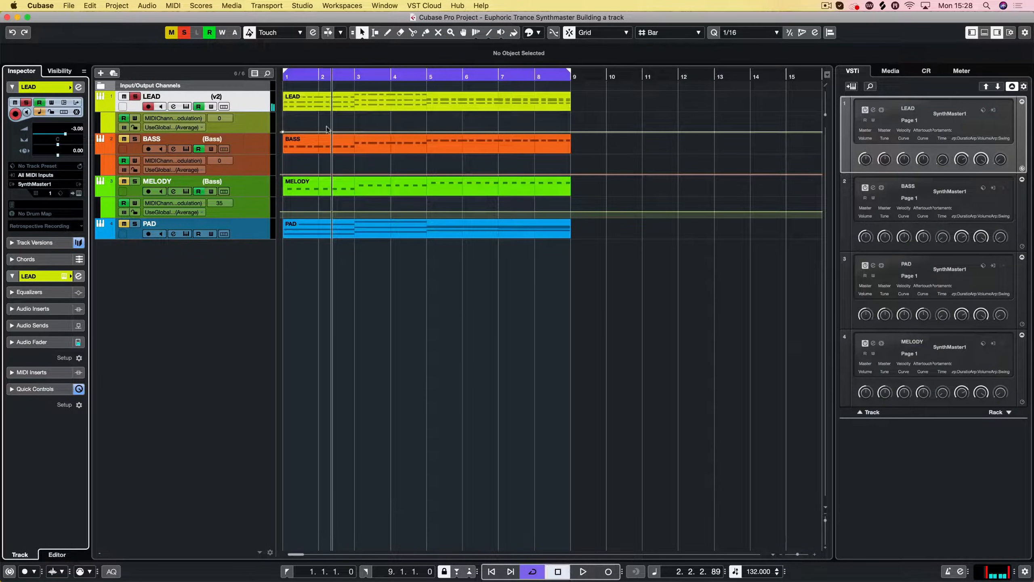
Step: Solo the BASS track instead of LEAD and play it with its SynthMaster instrument open
left_click(256, 150)
left_click(135, 97)
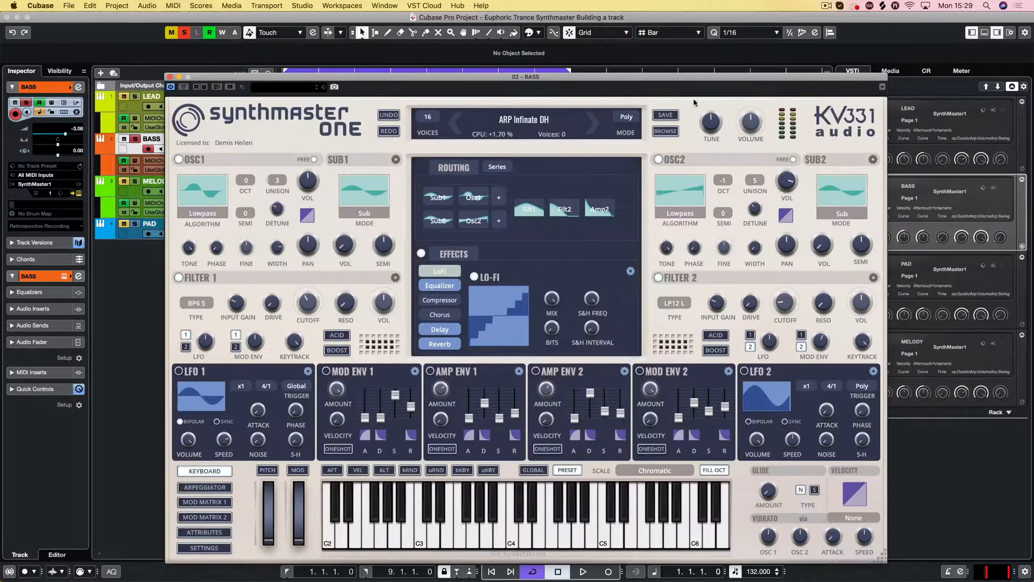
left_click_drag(690, 80, 678, 35)
key("space")
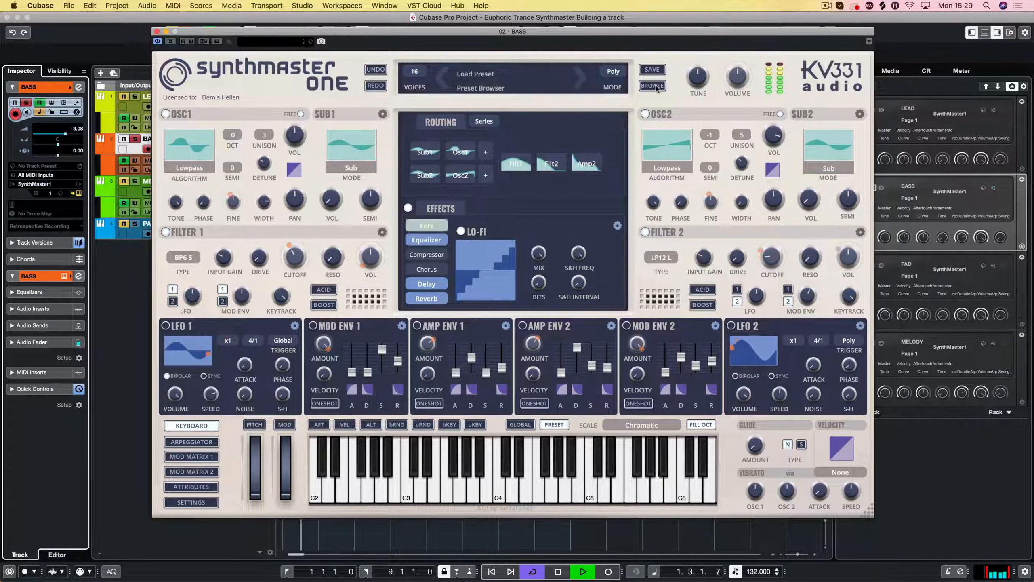
Step: Load the BAS Orion II DH preset in the bass synth and play back the bass part
left_click(653, 86)
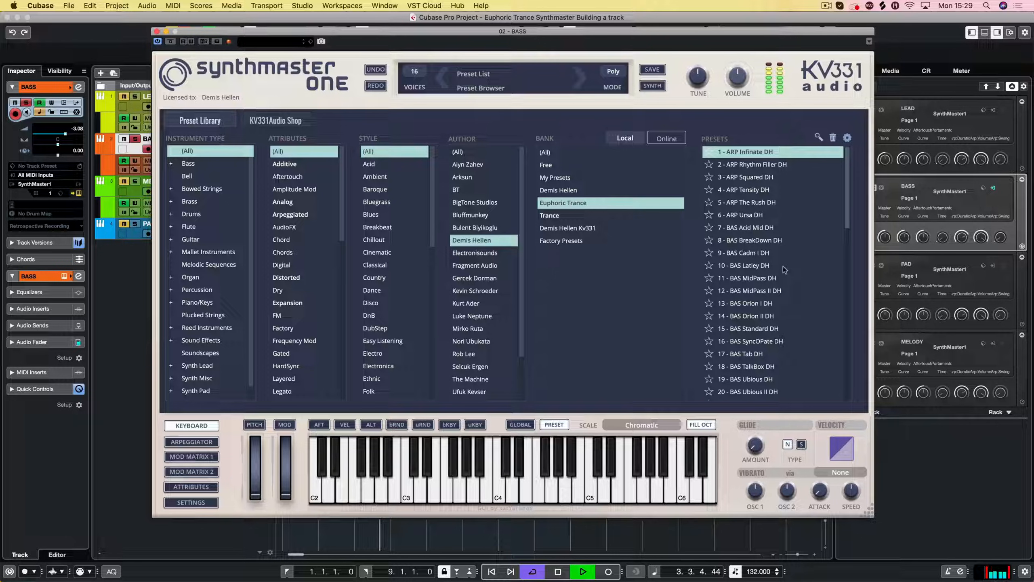
key("space")
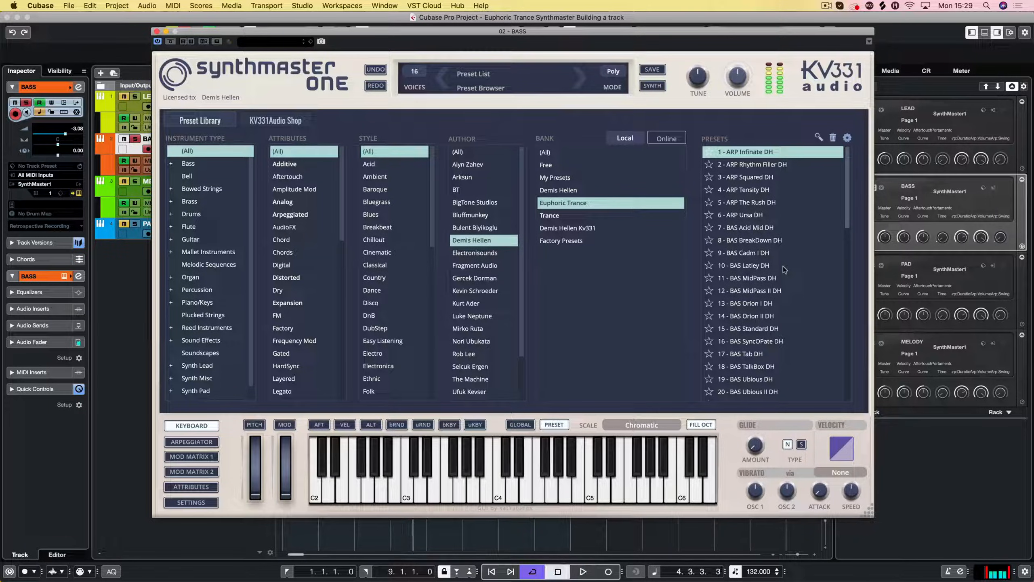
left_click(749, 317)
key("space")
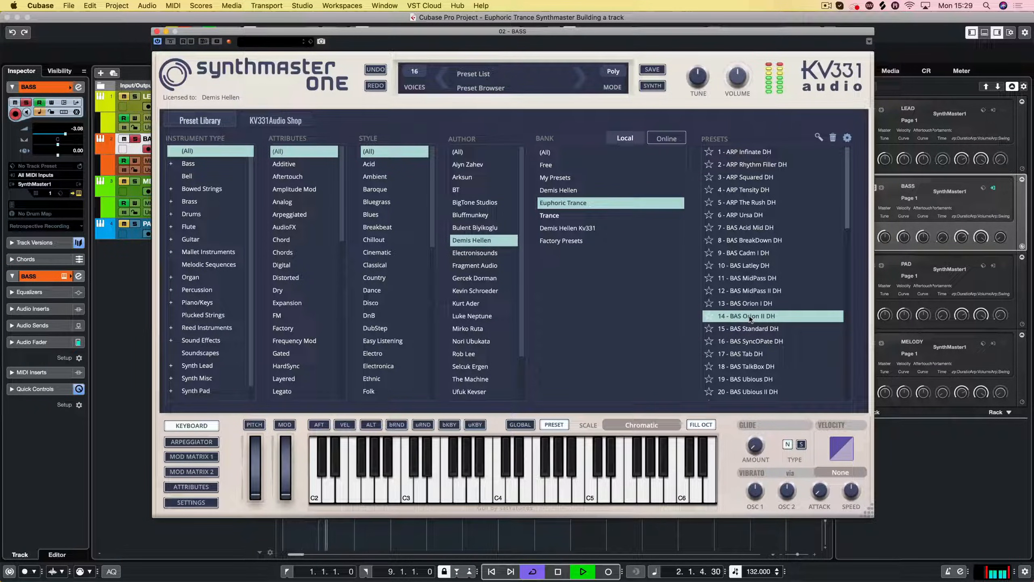
left_click(157, 32)
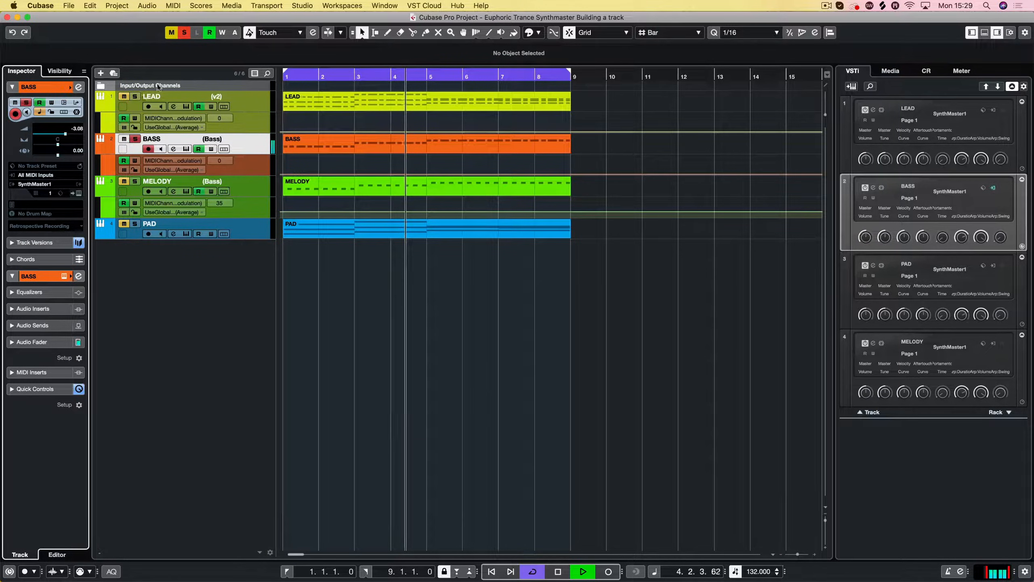
Step: Solo LEAD together with BASS and set the bass synth's master volume to +40.0 during playback
left_click(135, 97)
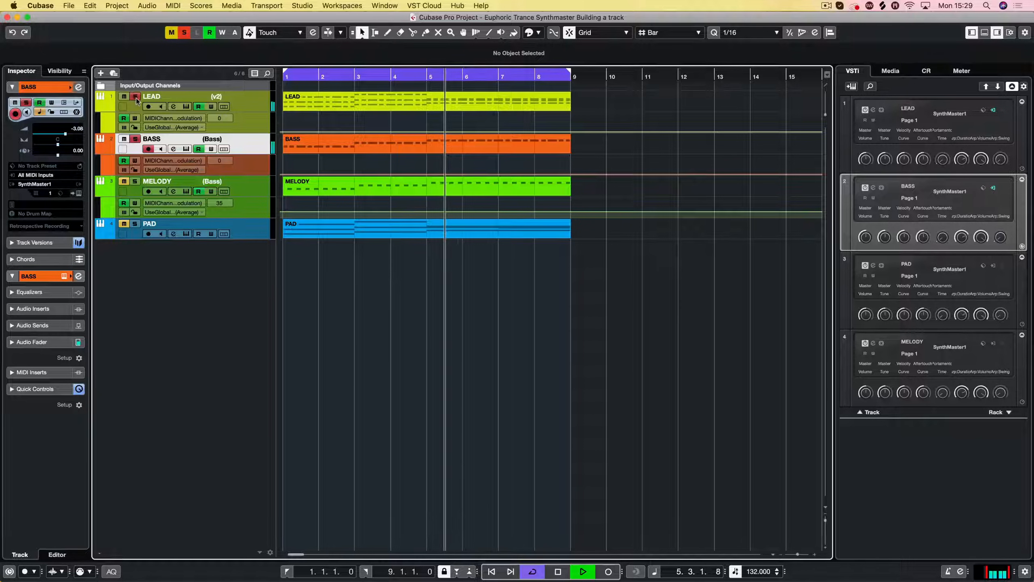
left_click(79, 193)
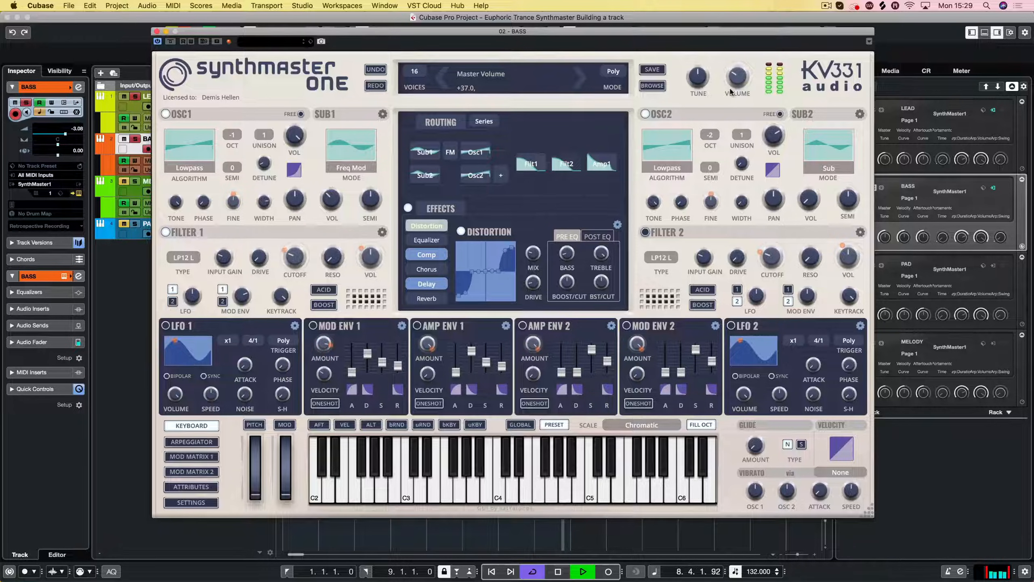
left_click_drag(732, 88, 731, 90)
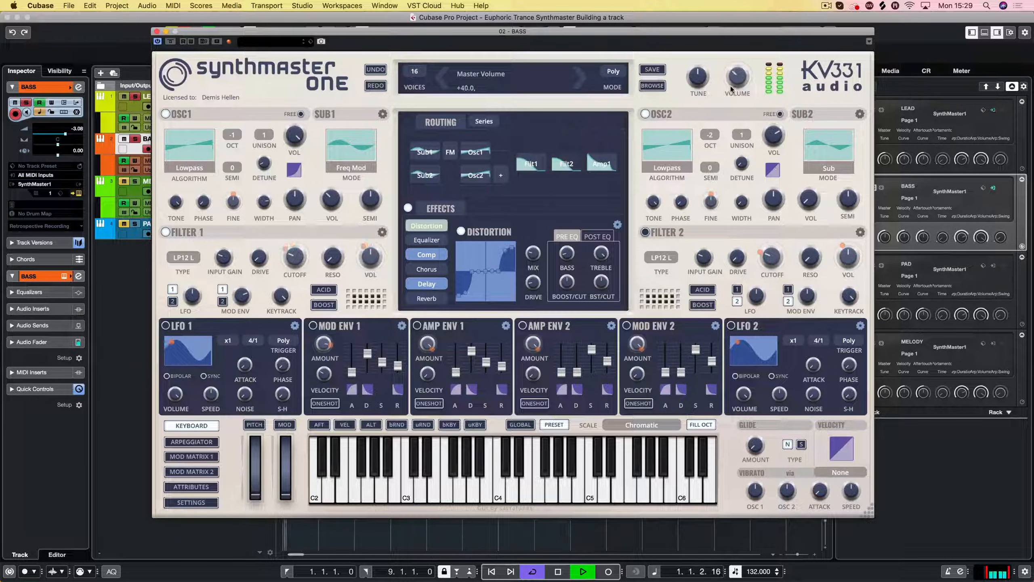
left_click(157, 32)
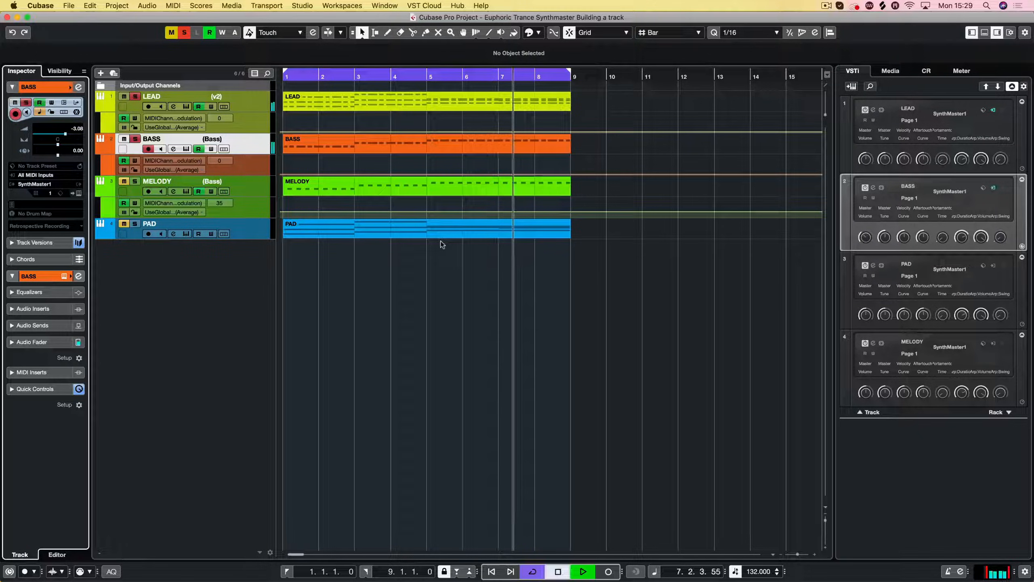
key("space")
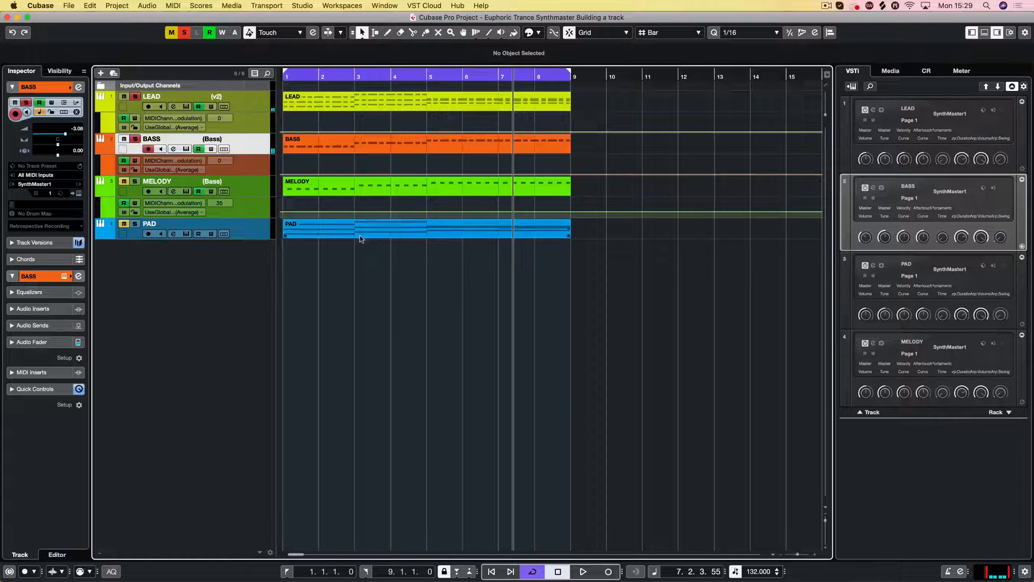
Step: Solo only the MELODY track and play back its part
left_click(247, 182)
left_click(135, 181)
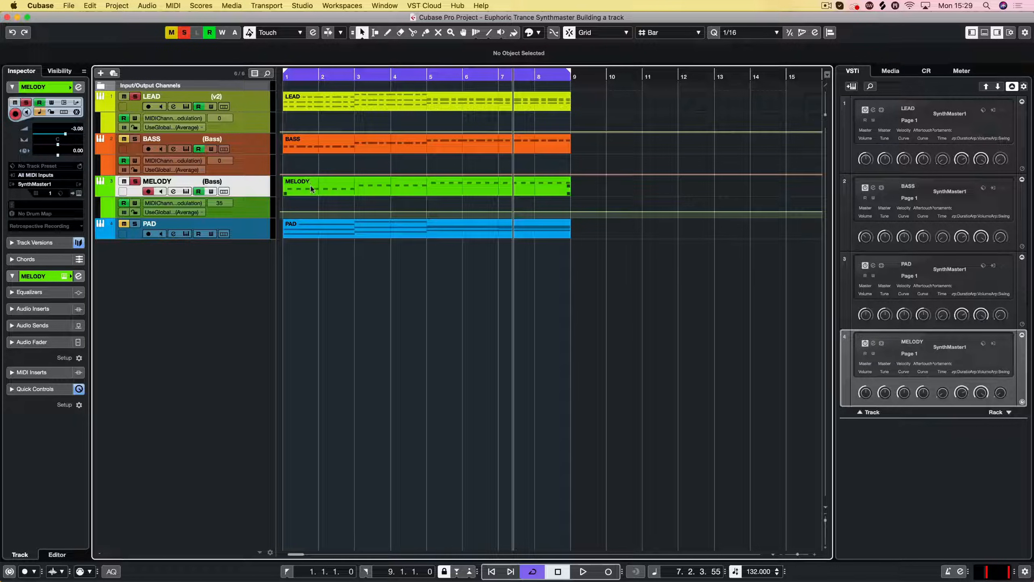
left_click(135, 97)
key("space")
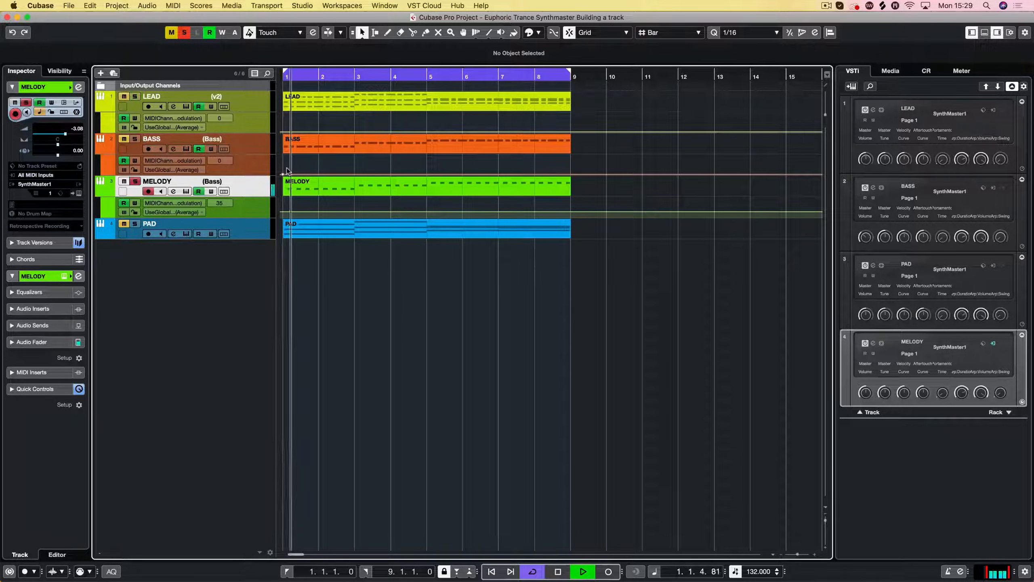
Step: Load the PLK Cygnus DH preset from the Euphoric Trance bank in the MELODY synth and play back the melody part
left_click(78, 194)
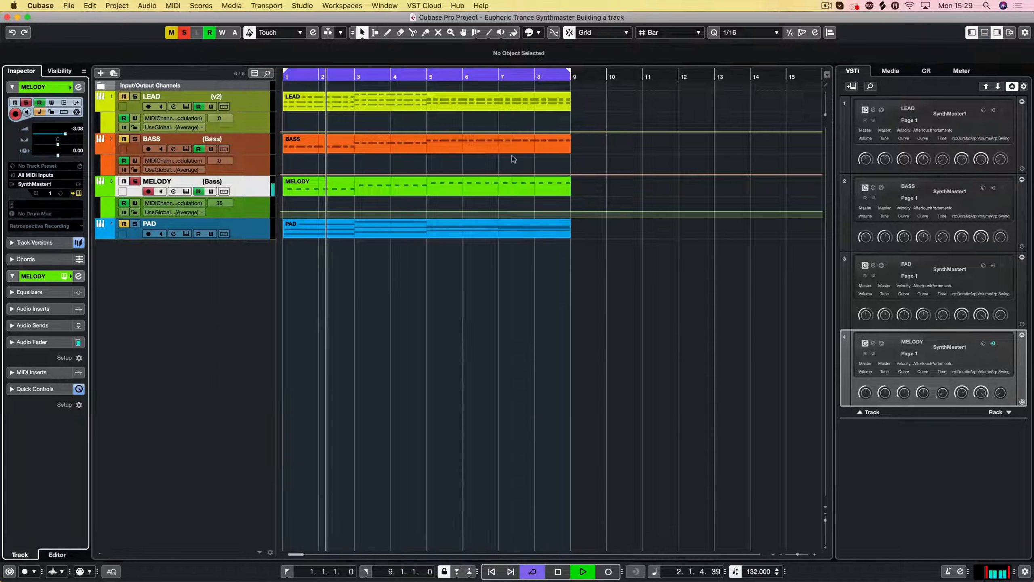
left_click(720, 71)
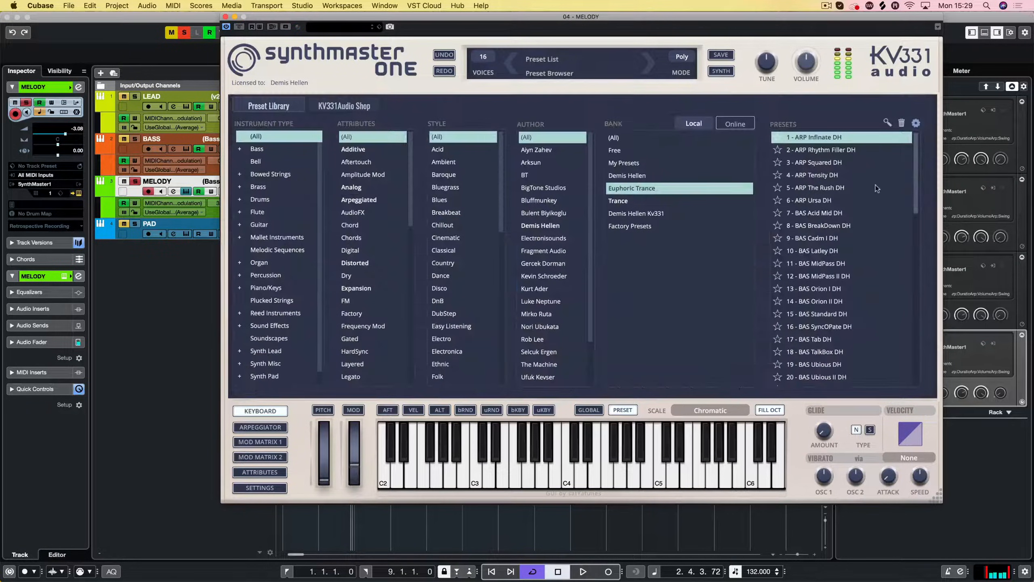
scroll(863, 285, "down", 10)
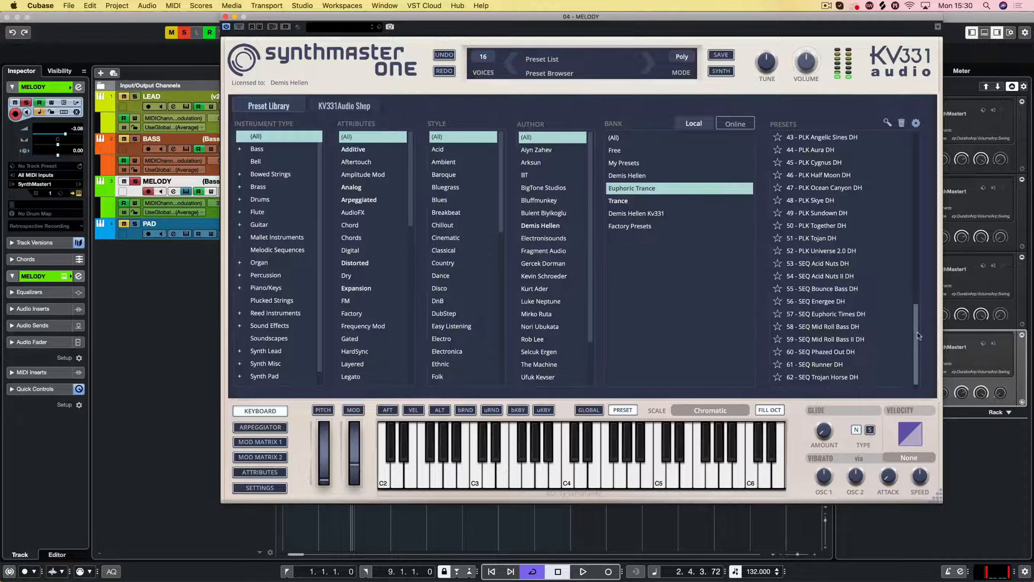
scroll(916, 320, "up", 2)
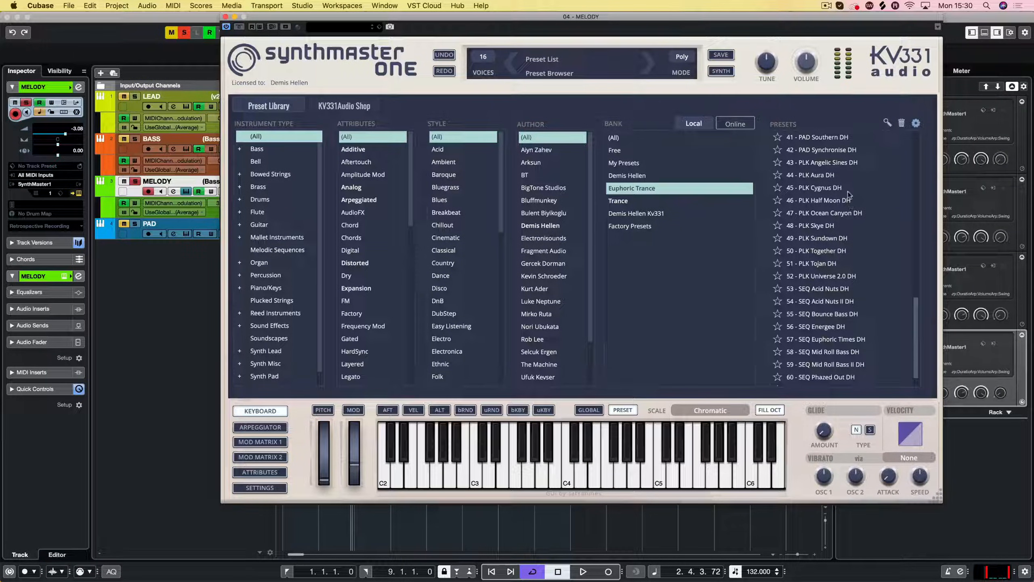
left_click(812, 188)
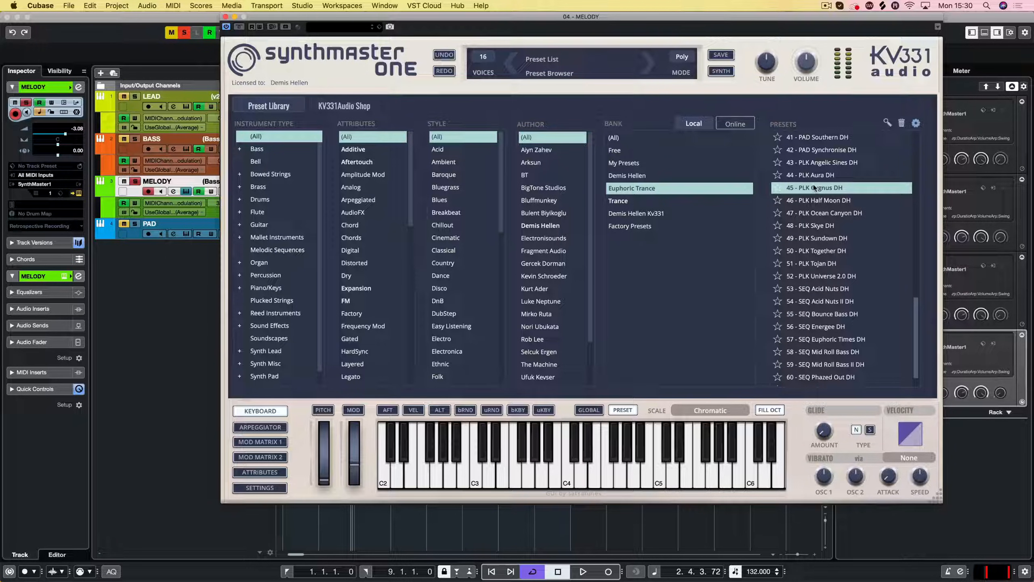
key("space")
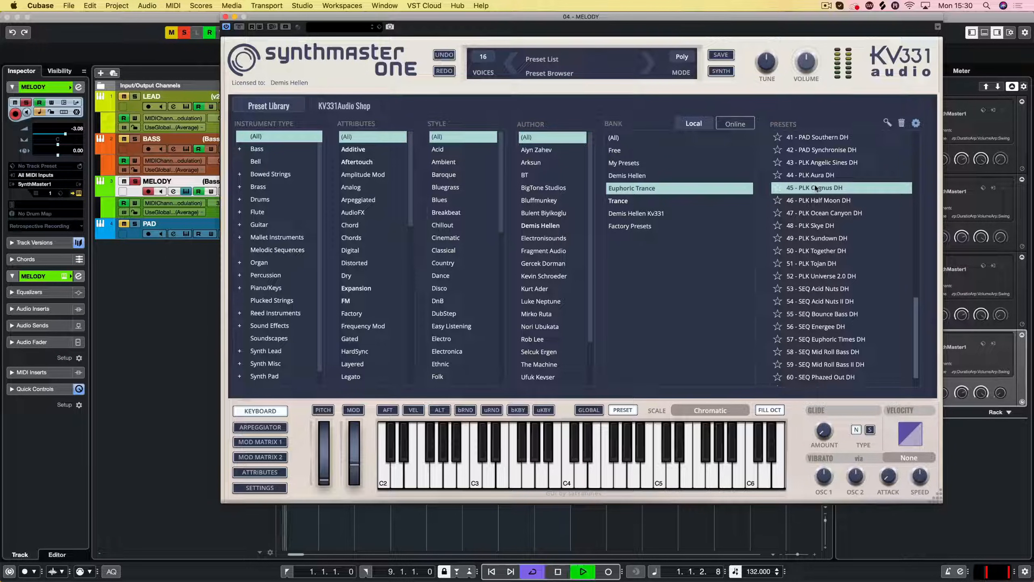
left_click(224, 16)
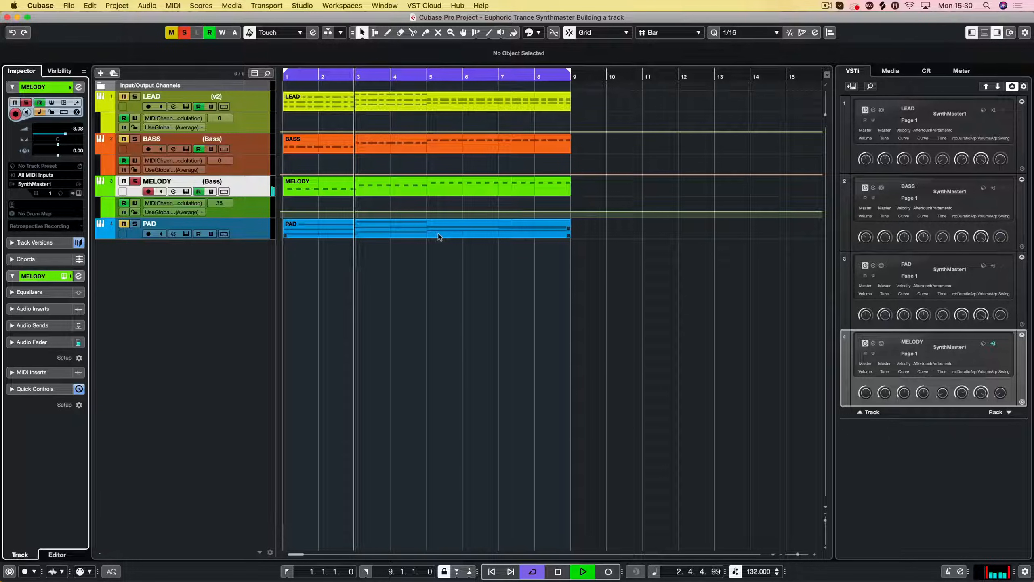
key("space")
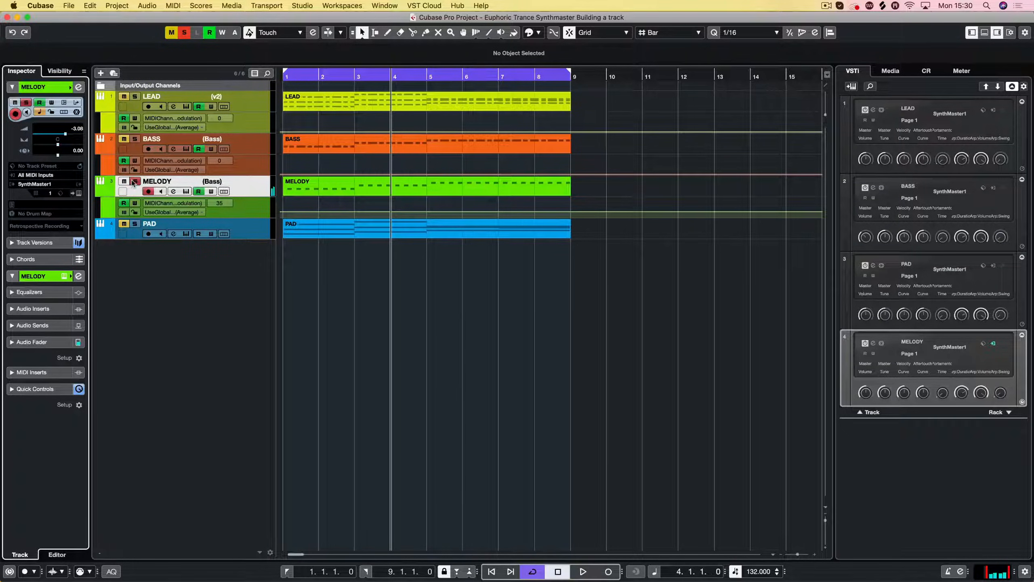
Step: Clear the MELODY solo and play LEAD, BASS and MELODY together with PAD muted, checking the MELODY synth's settings
left_click(134, 181)
left_click(124, 224)
key("space")
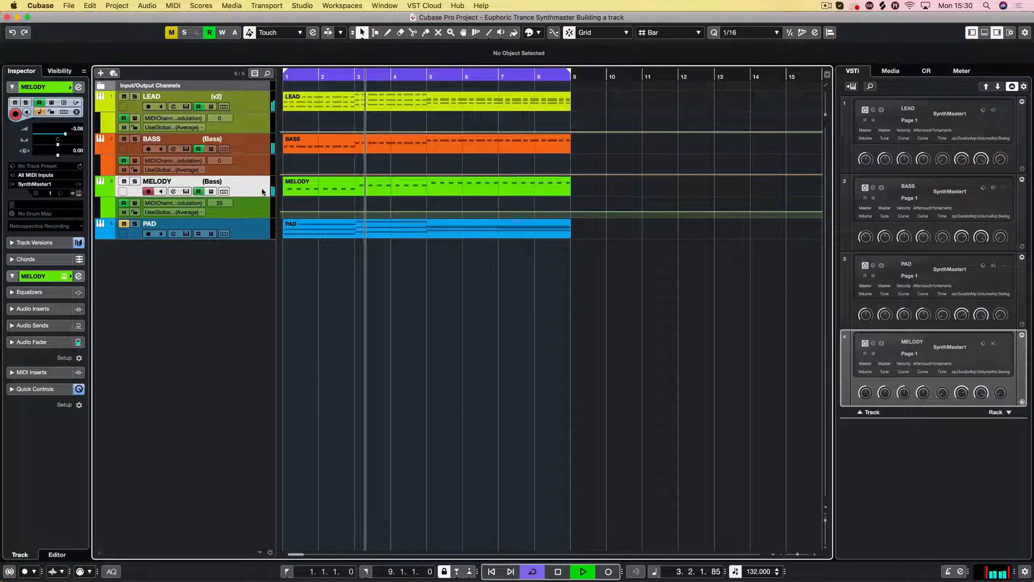
left_click(64, 275)
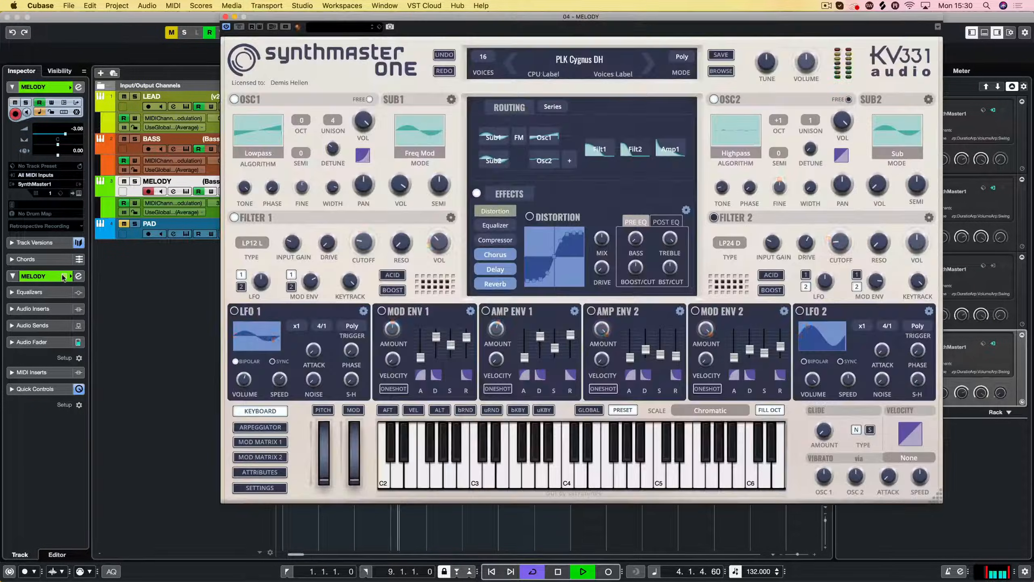
left_click(225, 17)
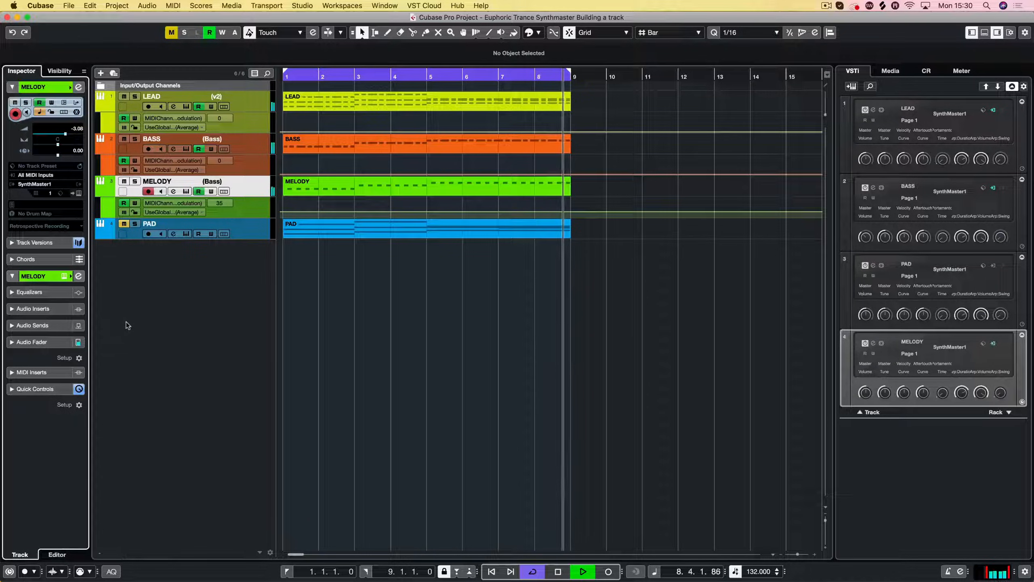
key("space")
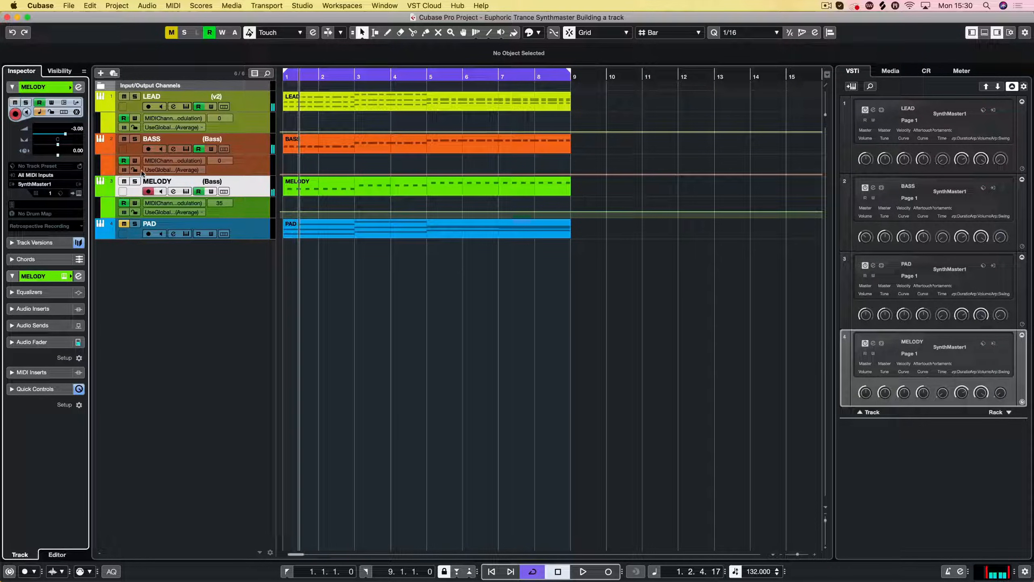
Step: Unmute and solo the PAD track with its SynthMaster instrument open
left_click(241, 227)
left_click(125, 224)
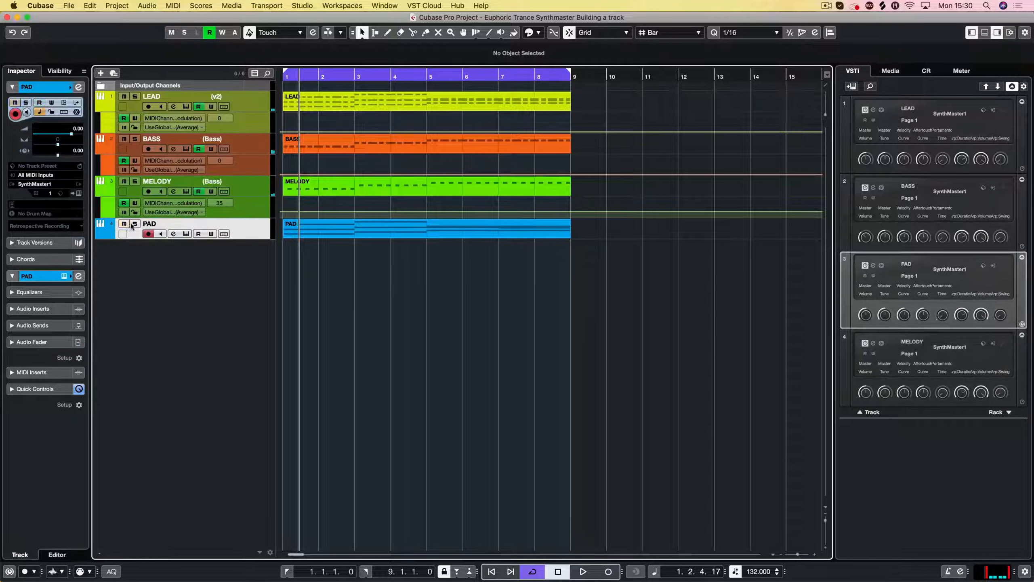
left_click(79, 194)
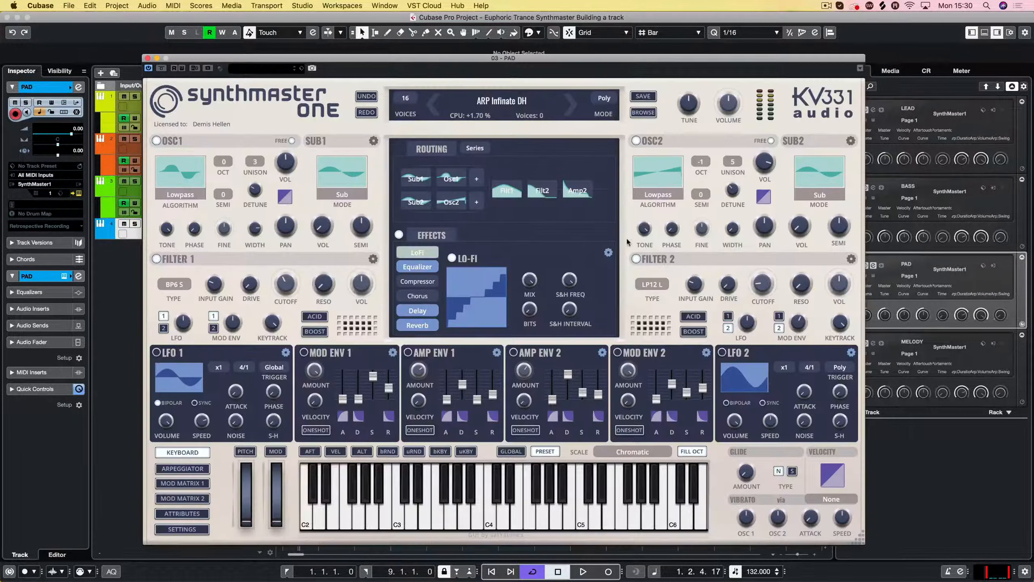
left_click(134, 224)
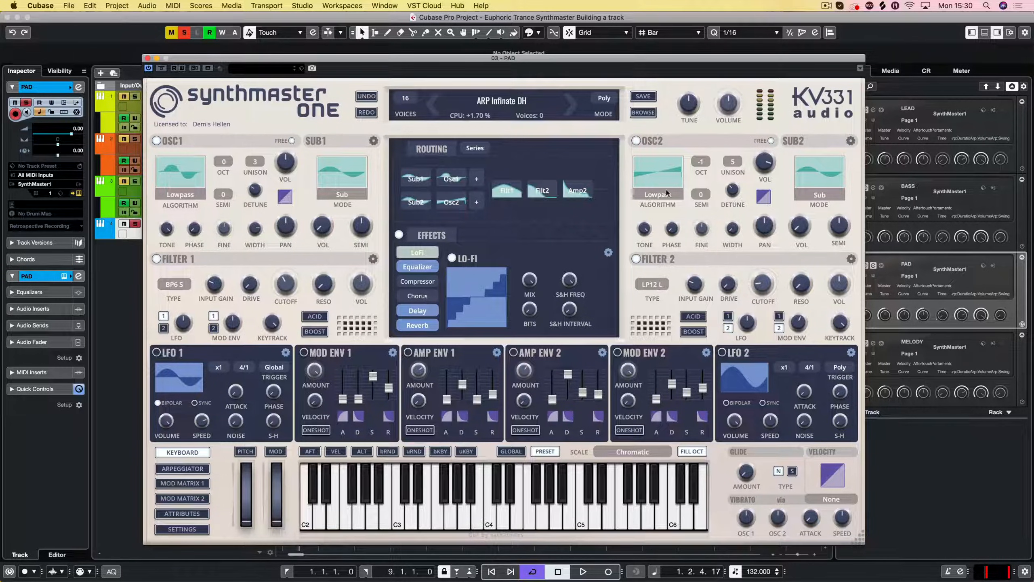
Step: Load the PAD Single Soul DH preset from the Euphoric Trance bank in the pad synth and play back the pad part
left_click(642, 113)
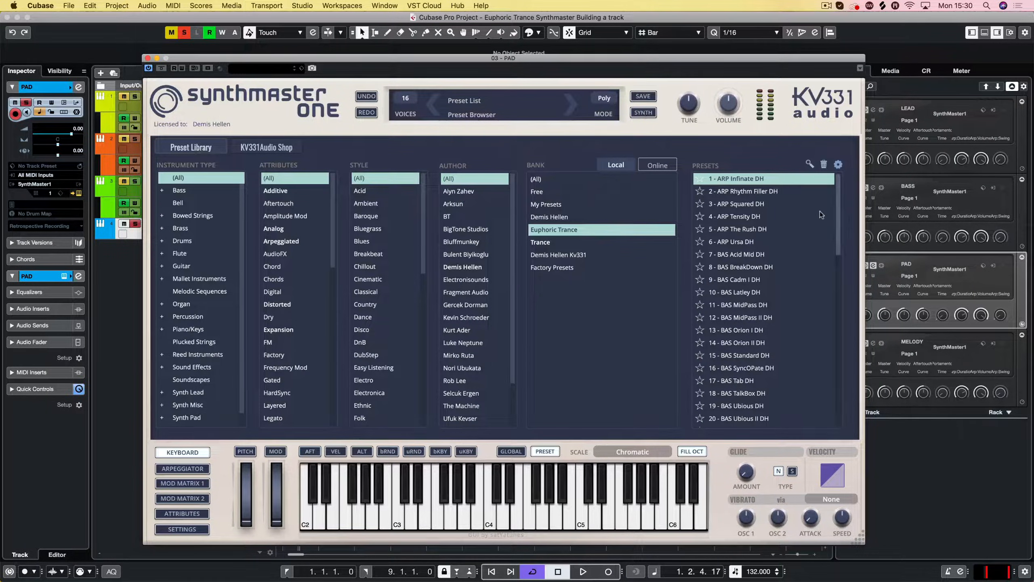
scroll(838, 201, "down", 1)
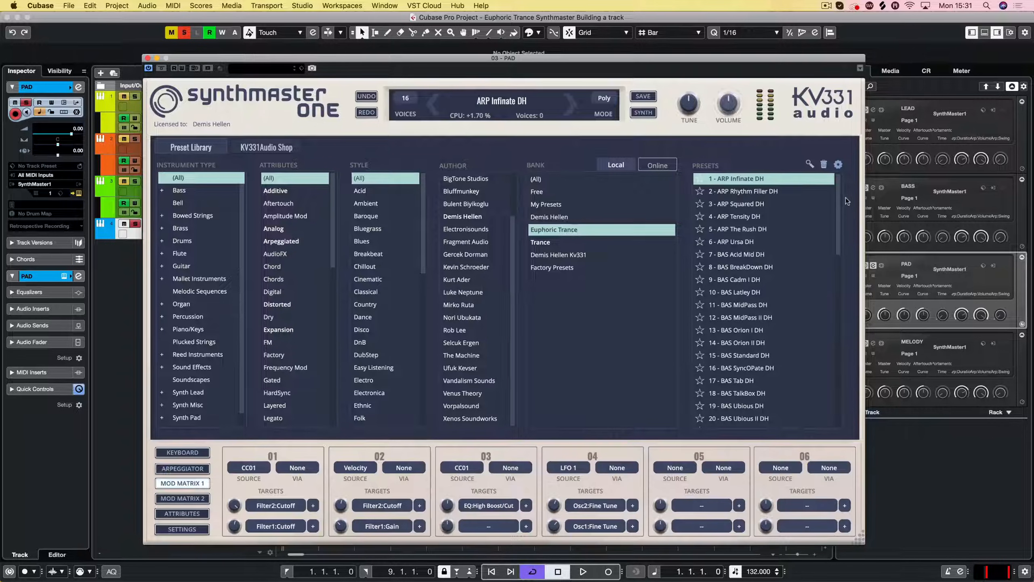
left_click_drag(837, 186, 833, 313)
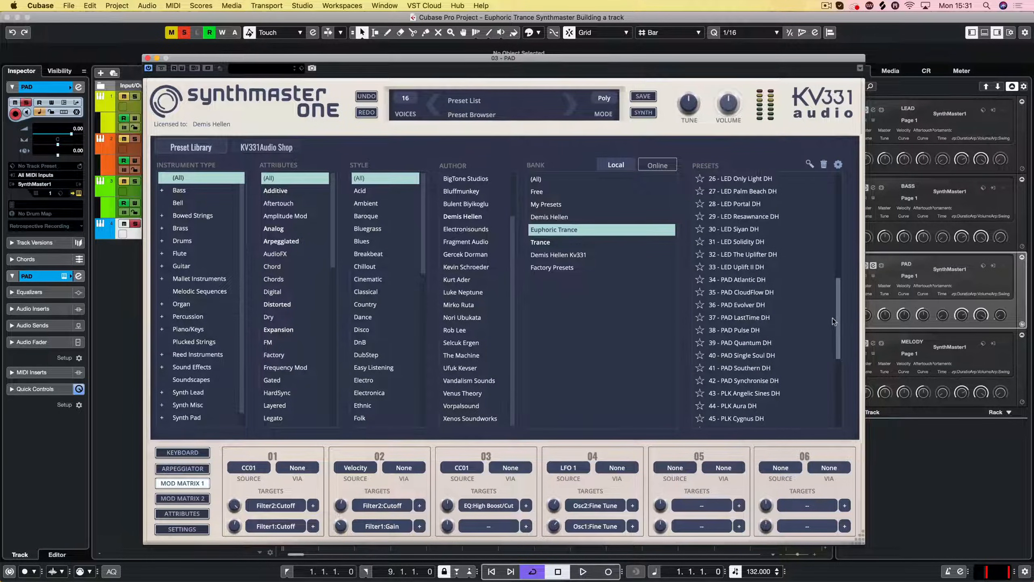
left_click(755, 355)
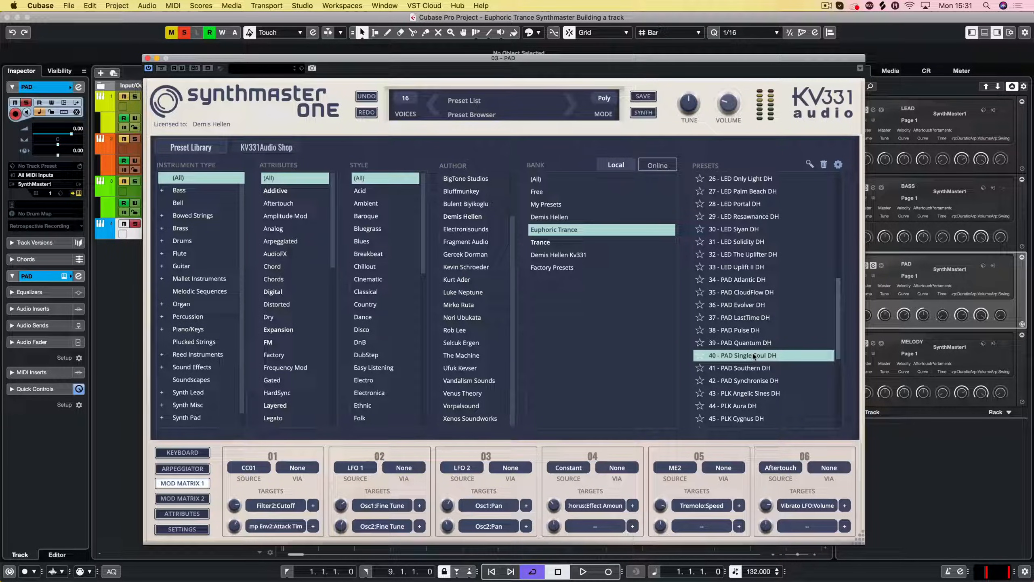
key("space")
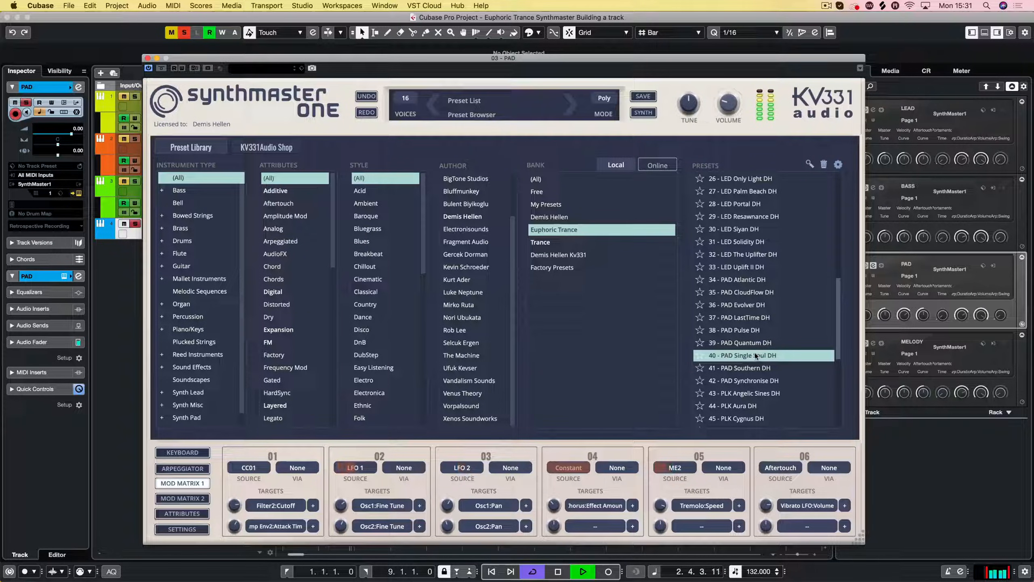
Step: Clear the PAD solo and lower the pad synth's master volume to +23.0 during playback of all tracks
left_click(135, 223)
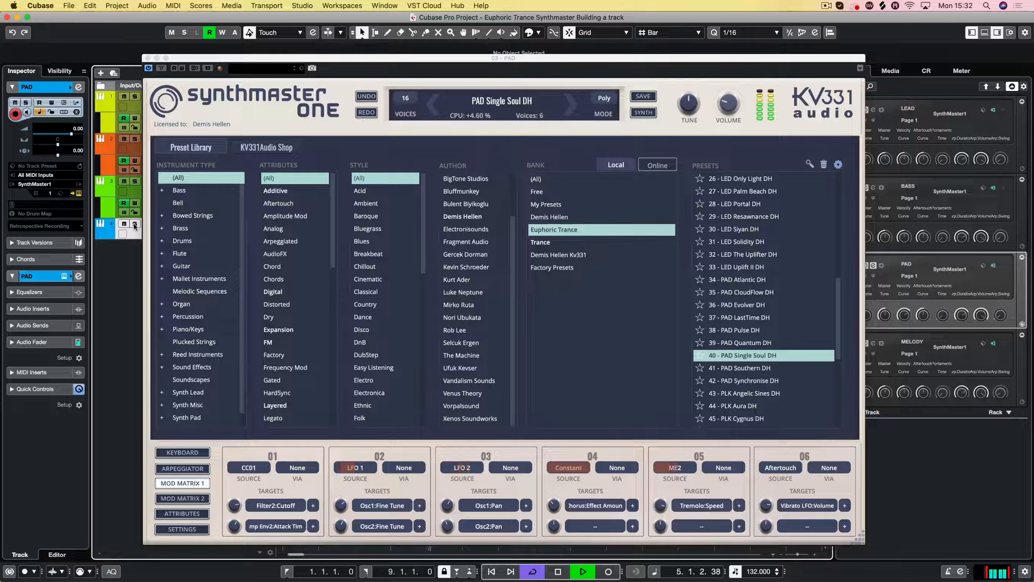
mouse_move(724, 104)
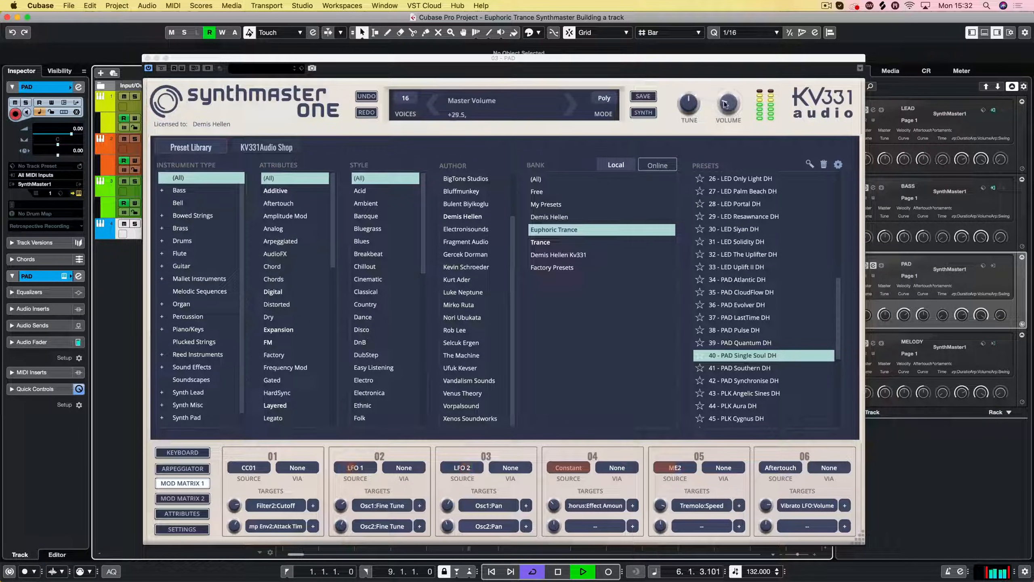
left_click_drag(725, 105, 723, 113)
key("space")
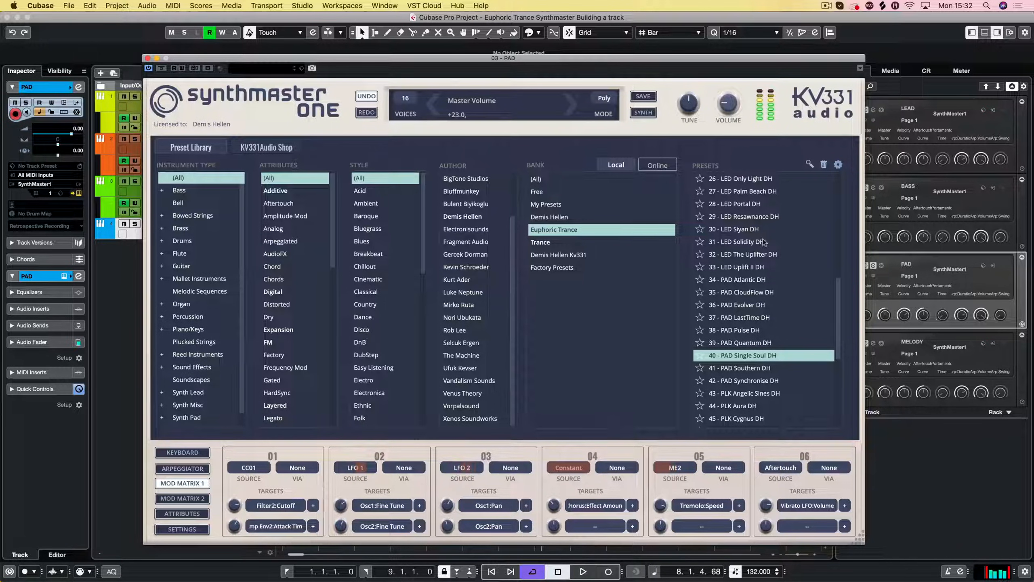
Step: Load the PAD Southern DH preset in the pad synth and try its modulation wheel while all tracks play
left_click(739, 369)
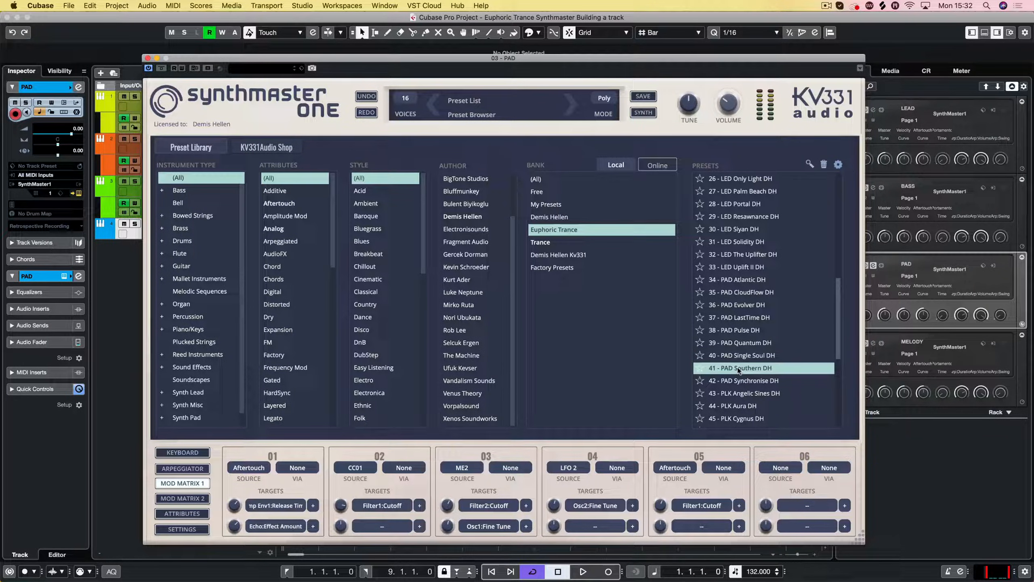
key("space")
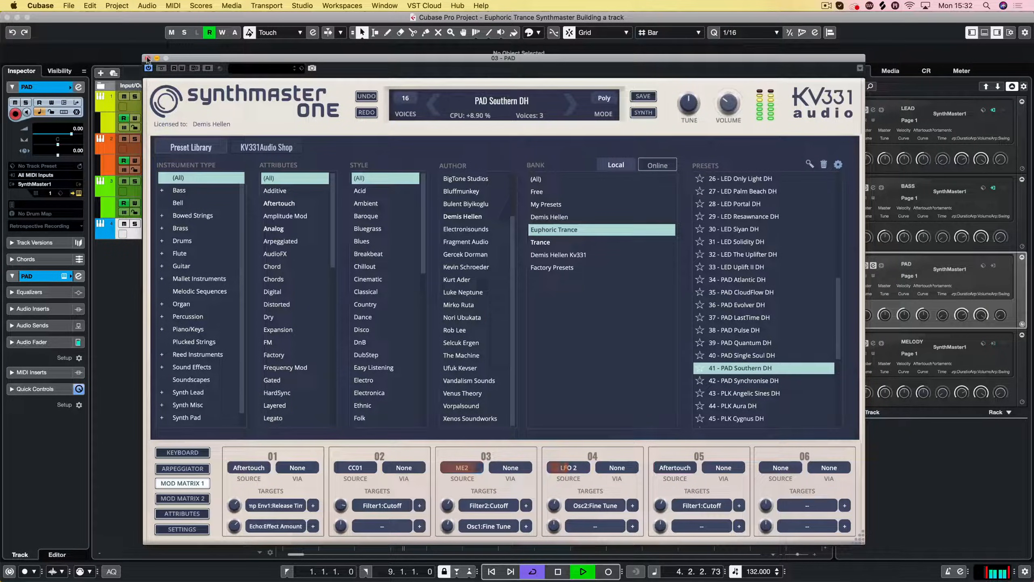
left_click(182, 453)
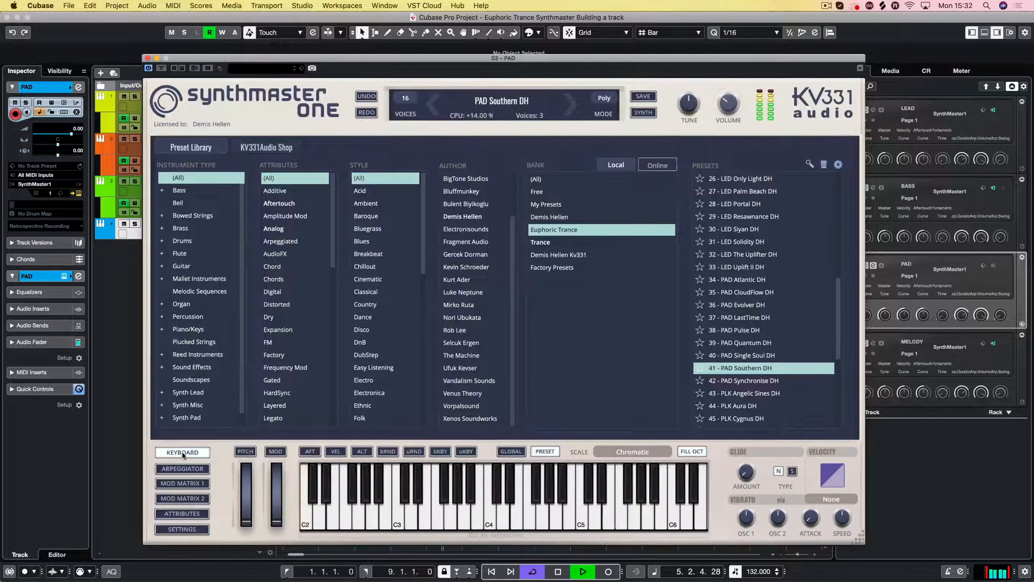
left_click_drag(279, 522, 280, 495)
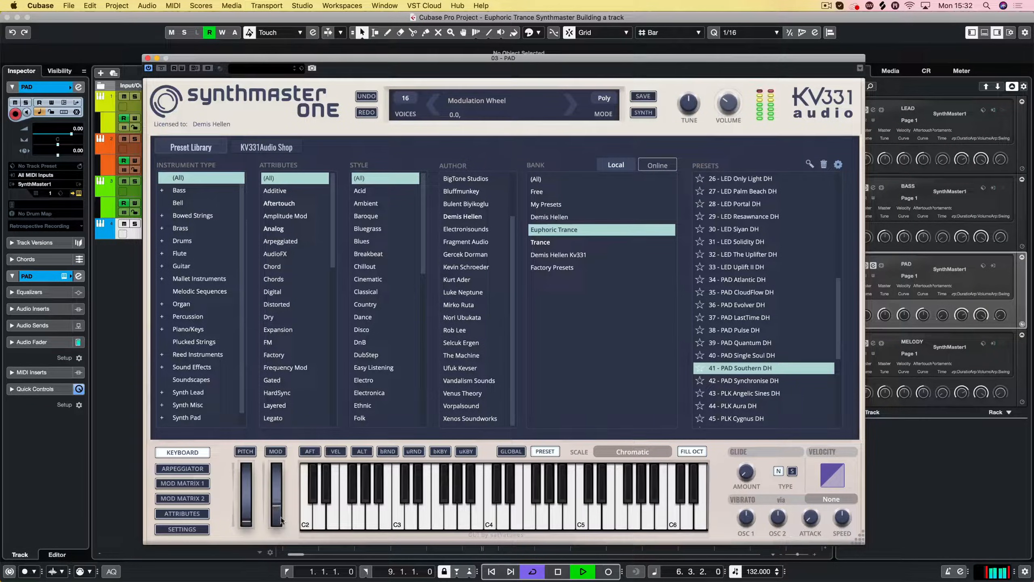
left_click(148, 58)
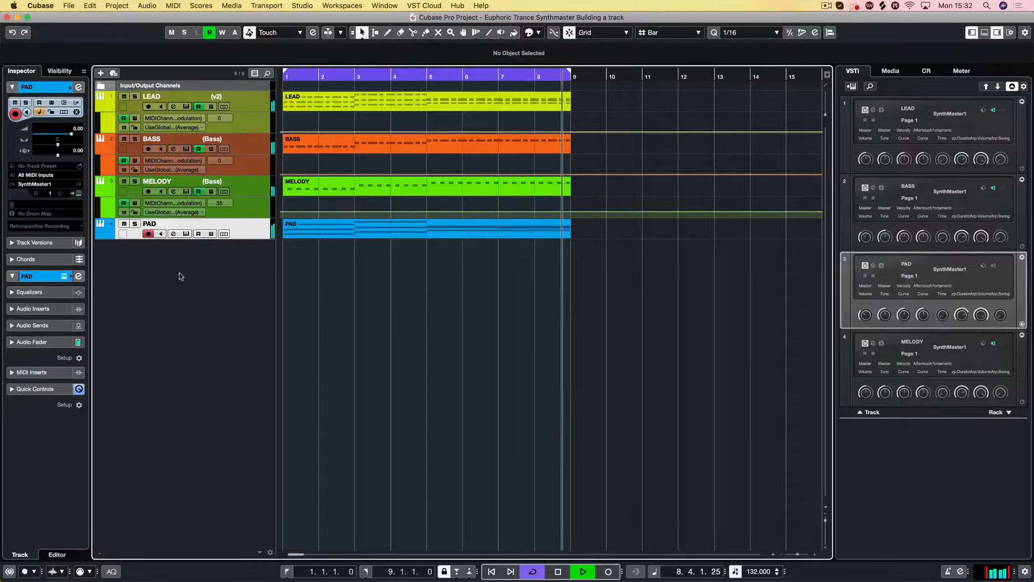
Step: Check the pad synth's settings and play all four tracks from the project start, muting MELODY partway through
left_click(78, 193)
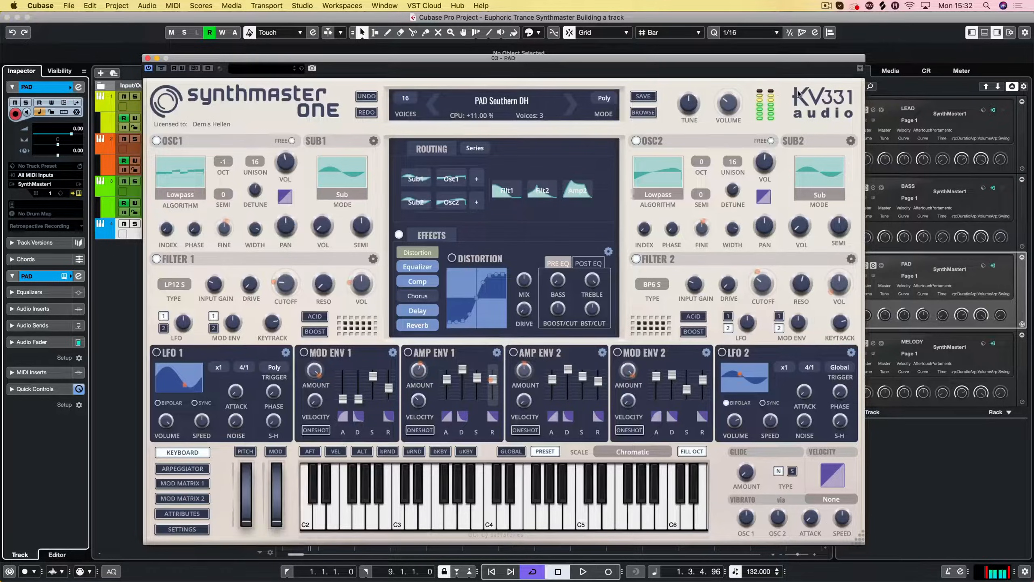
left_click(148, 57)
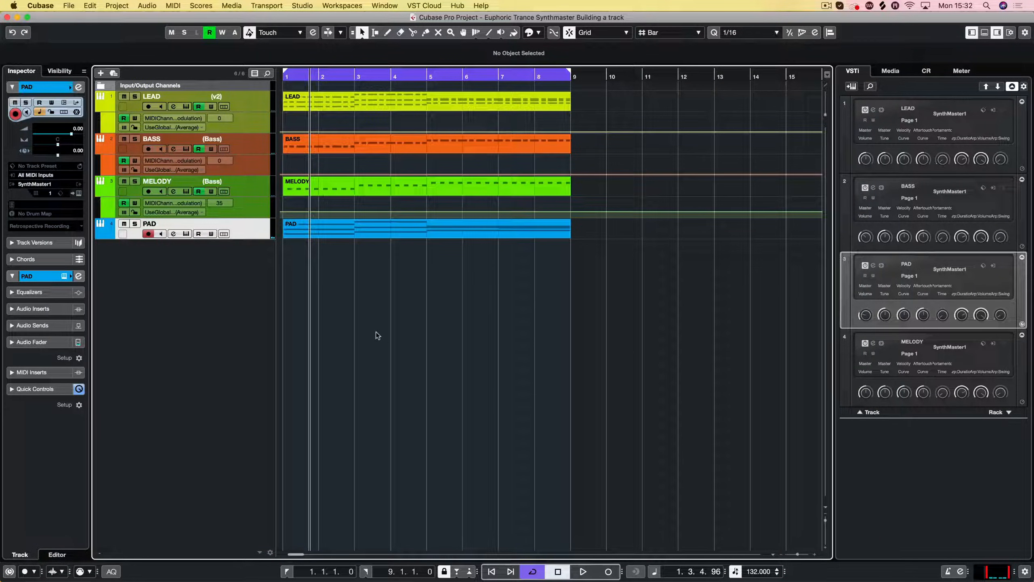
key("KP_Decimal")
key("space")
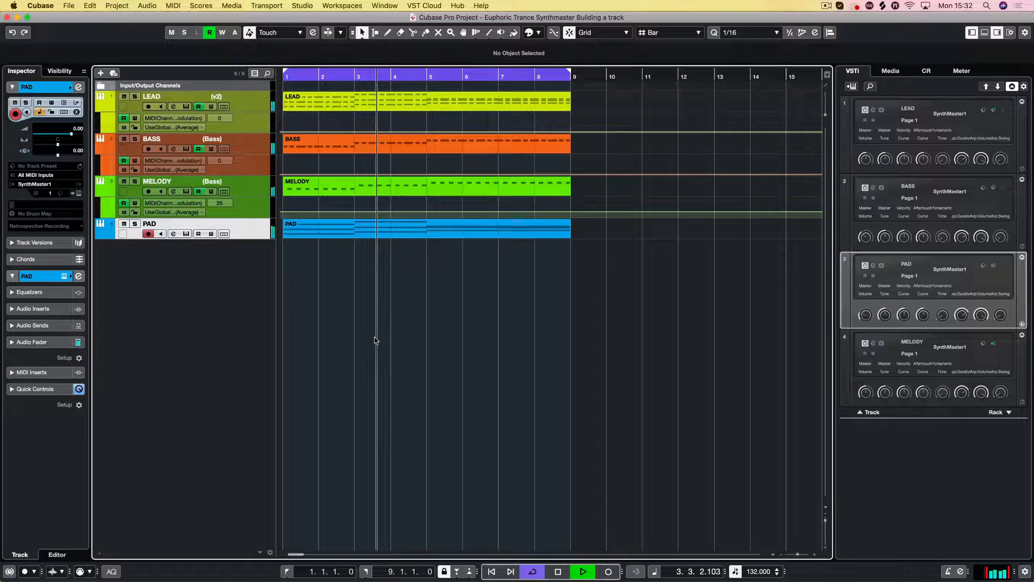
left_click(124, 181)
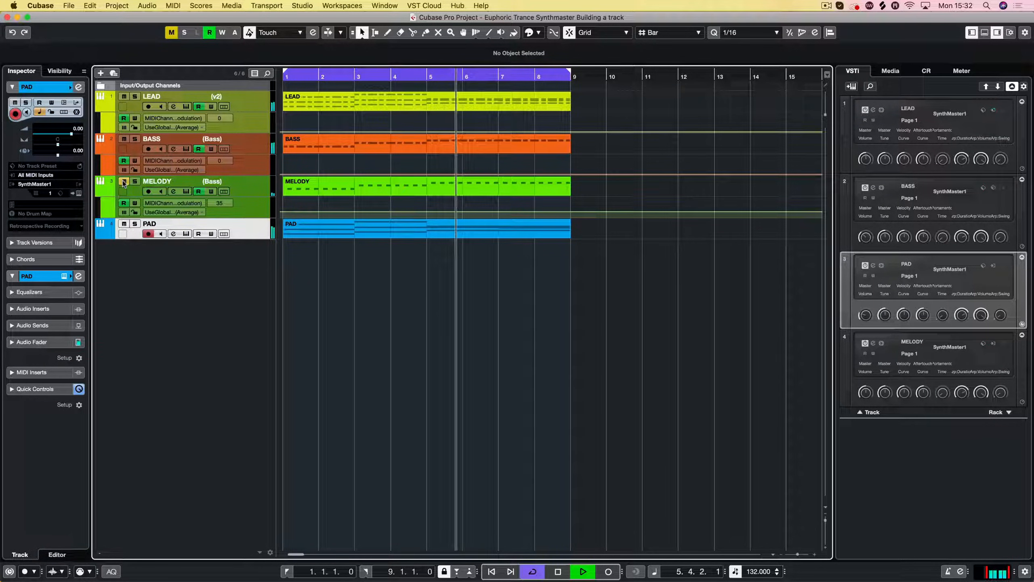
key("space")
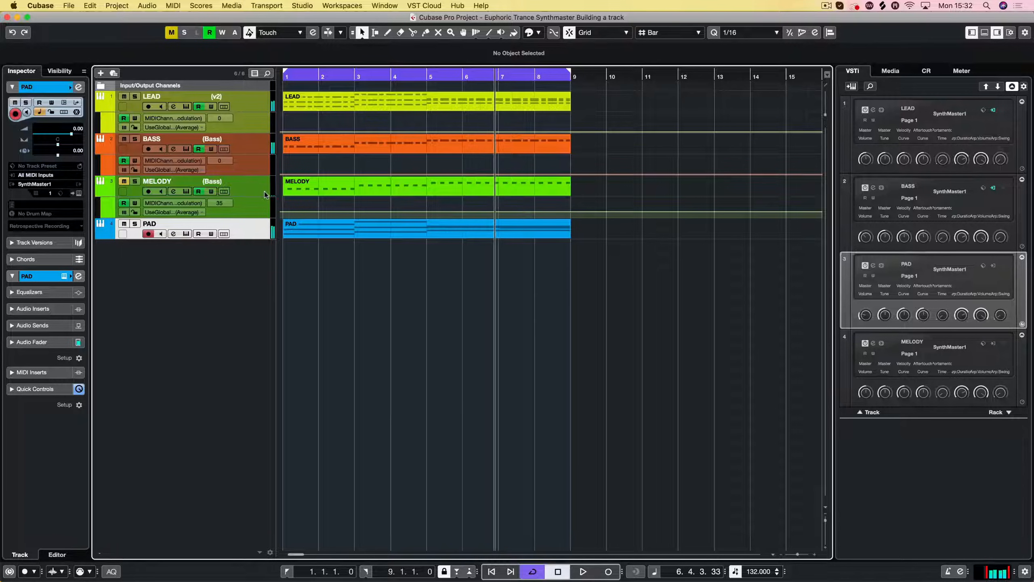
Step: Open the MELODY track's synth, view its reverb effect settings and close it again
left_click(299, 185)
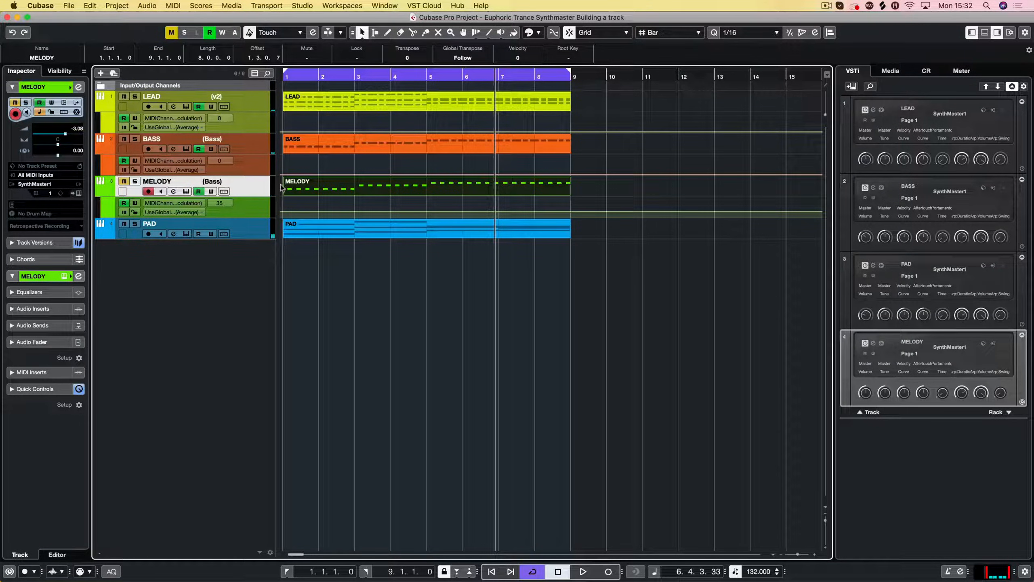
left_click(75, 193)
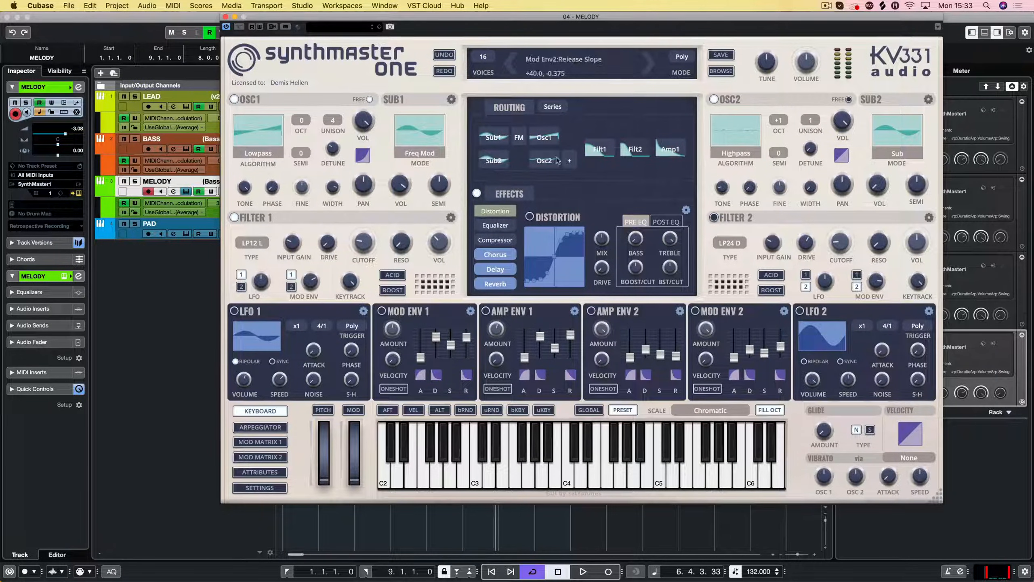
left_click(502, 283)
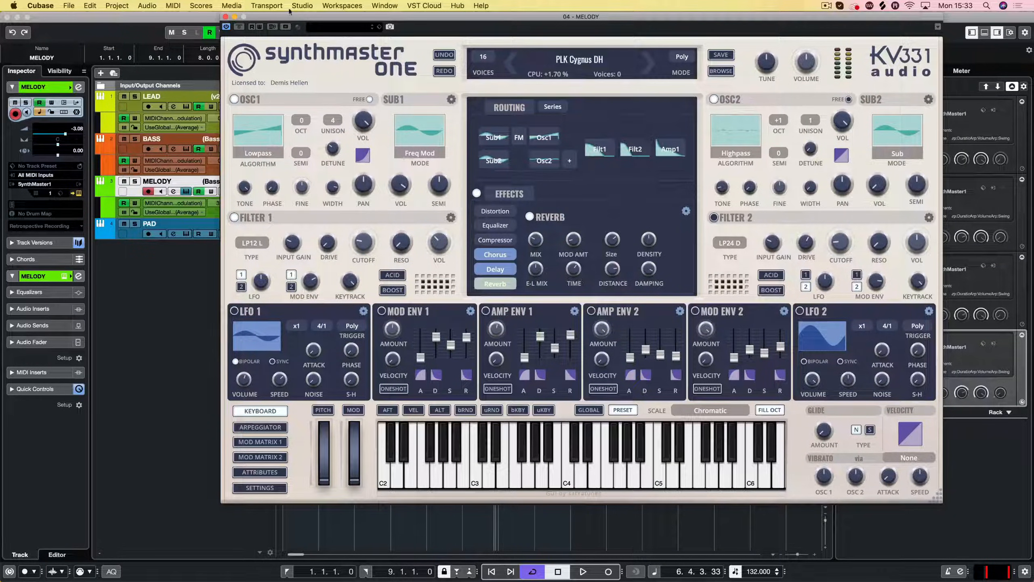
left_click(224, 17)
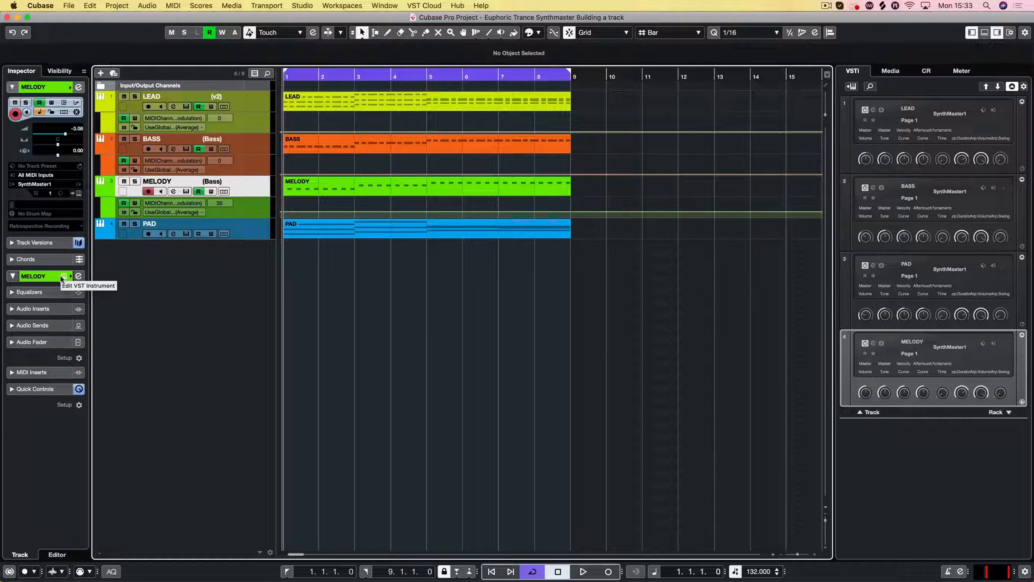
Step: Add one new SynthMaster1 instrument track routed to Stereo Out and close its synth window
left_click(851, 86)
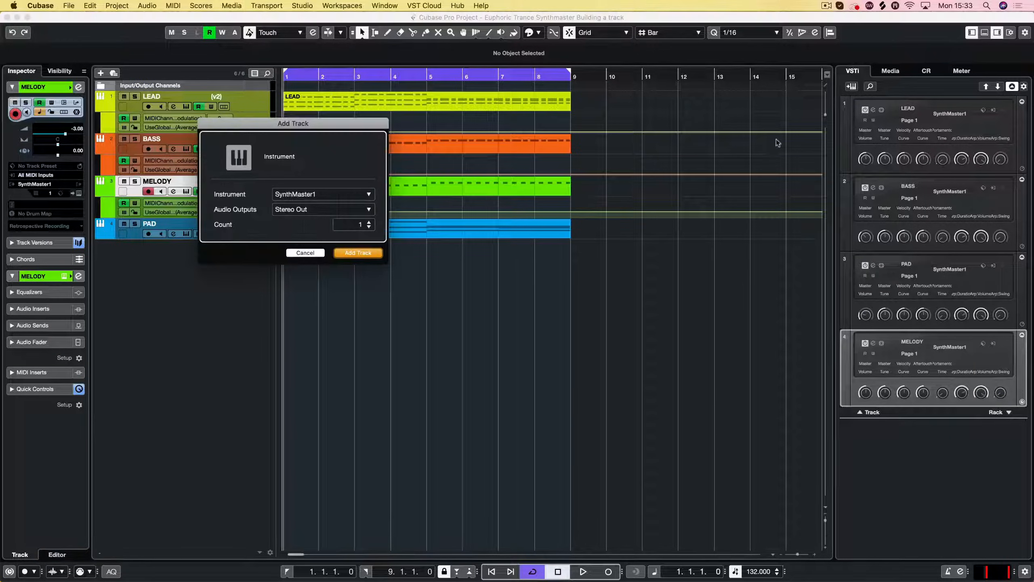
left_click(366, 252)
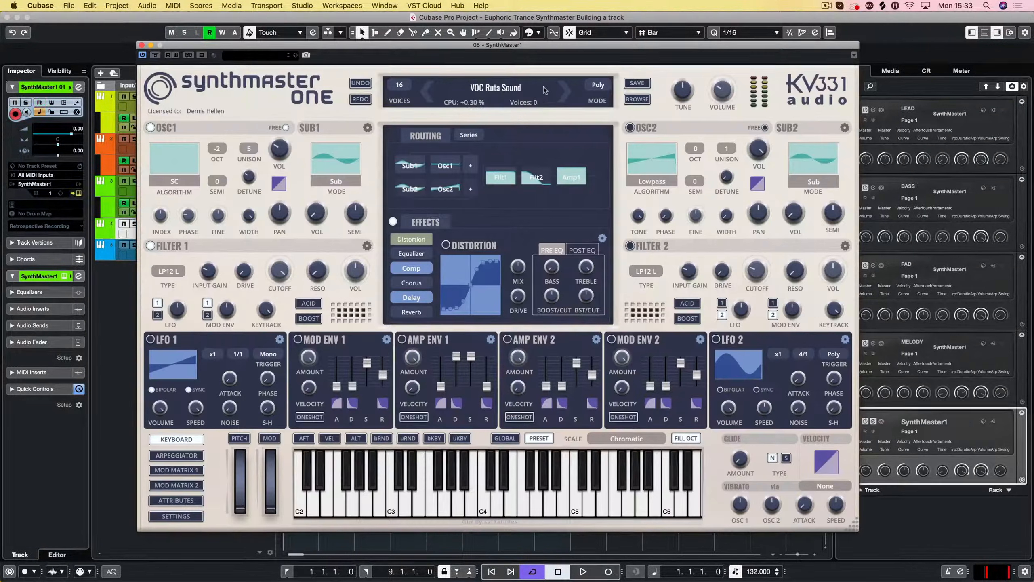
left_click(141, 45)
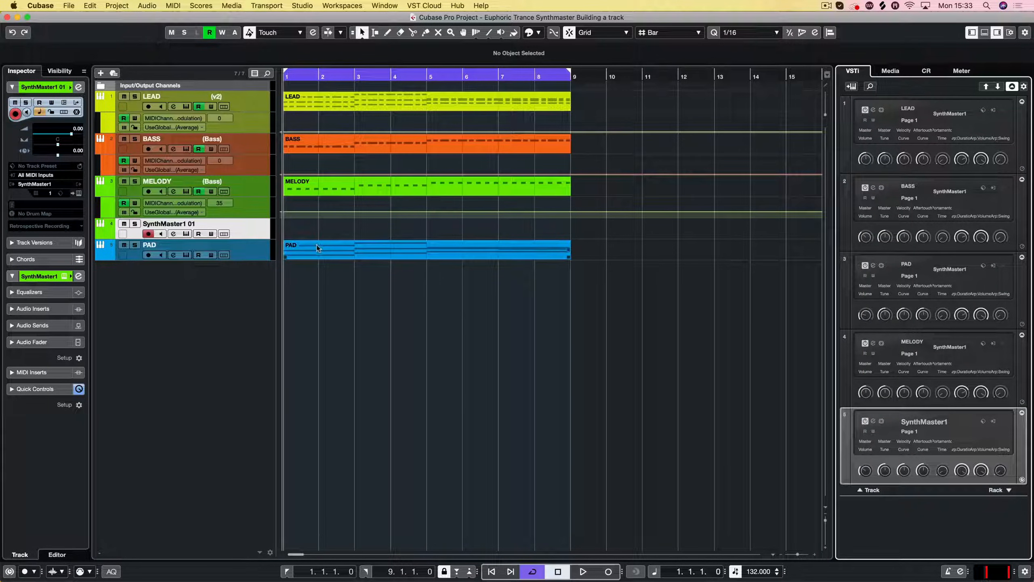
Step: Move the new SynthMaster1 01 track below PAD and colour it pink
left_click_drag(235, 233, 244, 268)
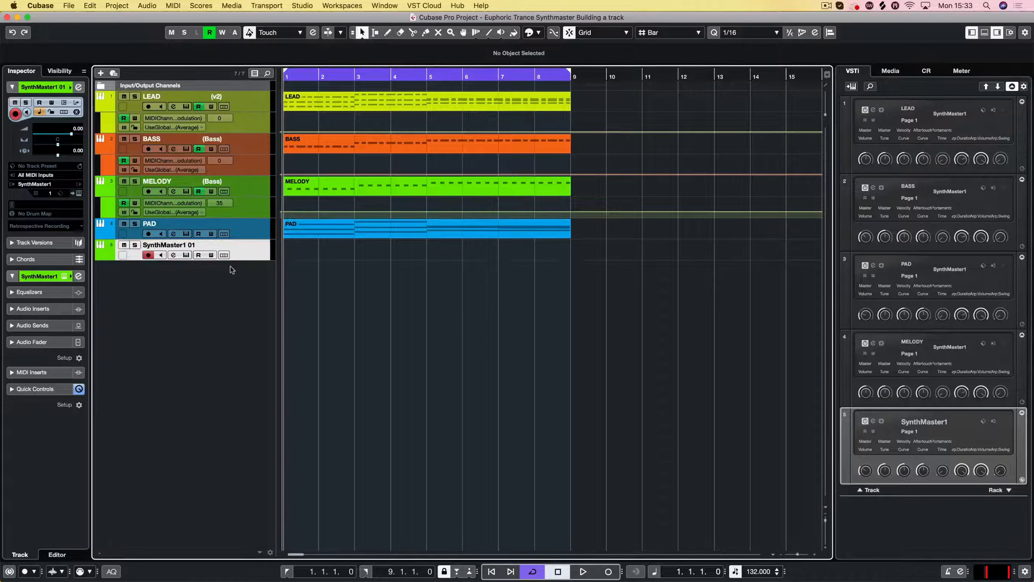
left_click(112, 261)
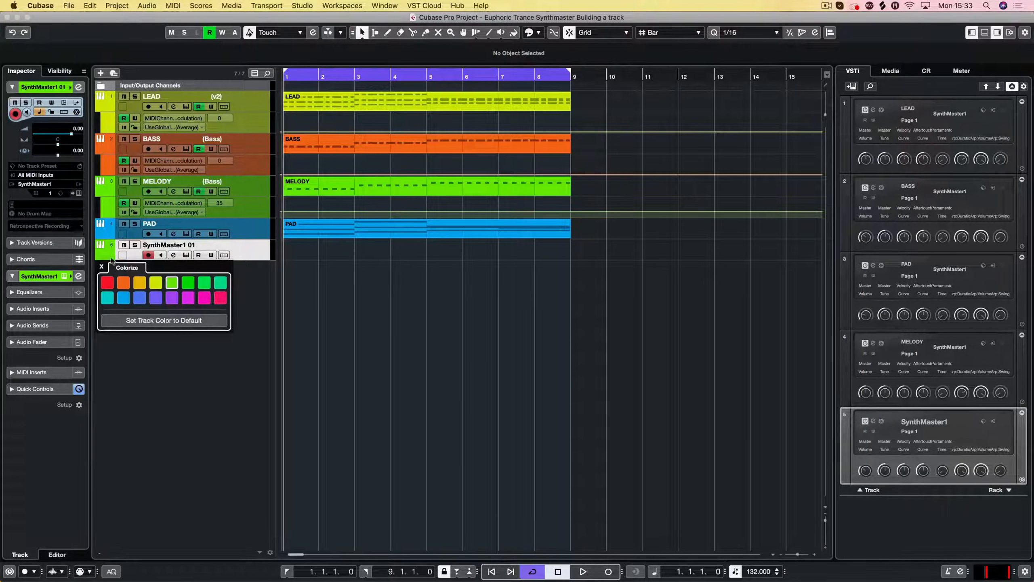
left_click(220, 298)
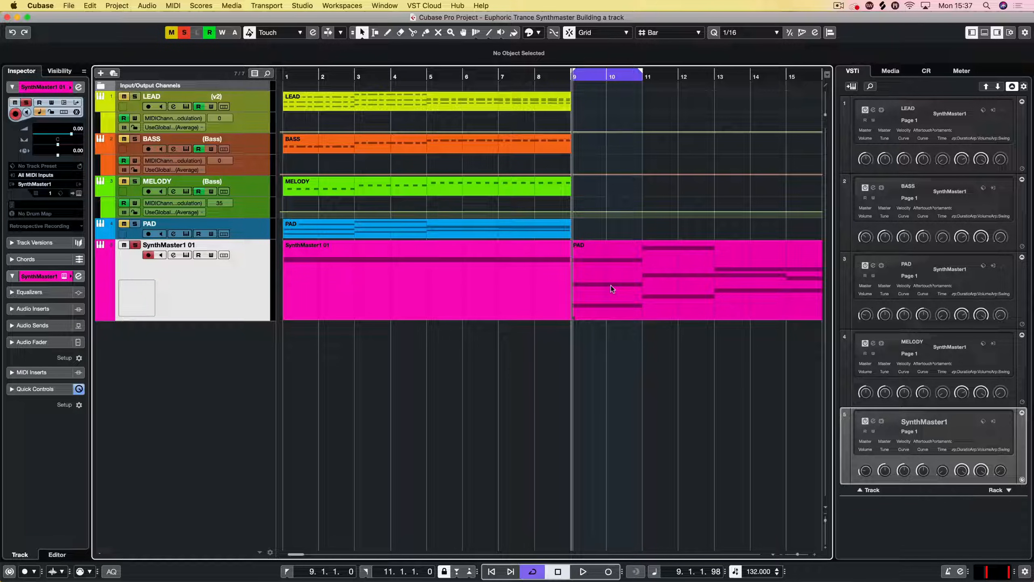
Step: Load the ARP Infinate DH preset from the Euphoric Trance bank in the new track's synth and play its single-note part
left_click(64, 277)
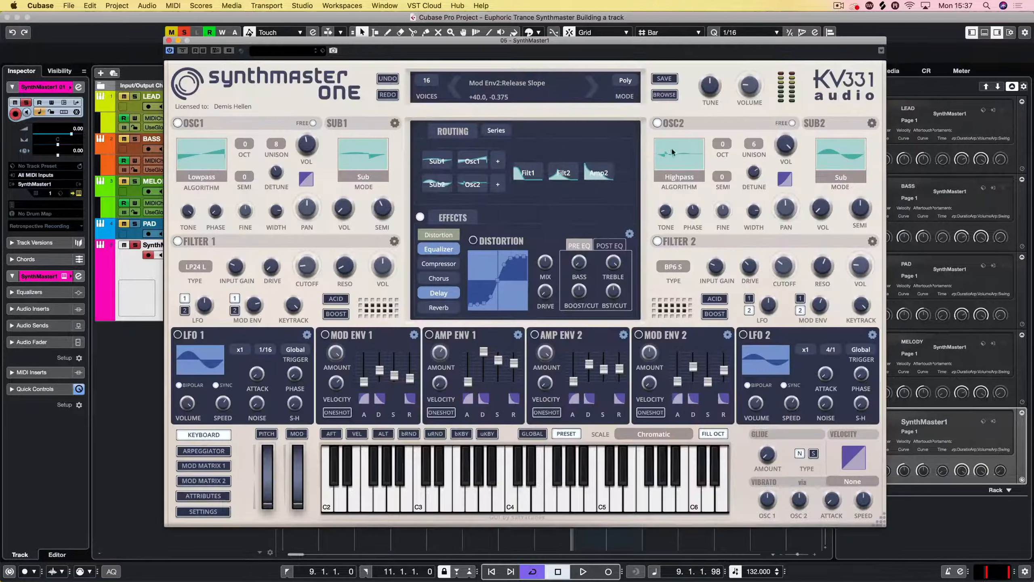
left_click(523, 83)
left_click(747, 161)
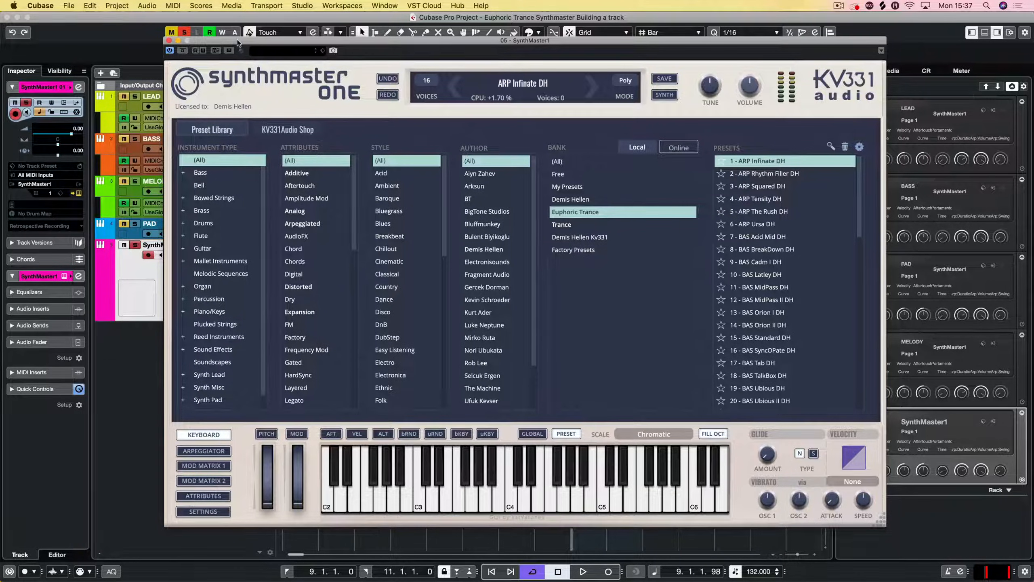
left_click_drag(238, 43, 441, 43)
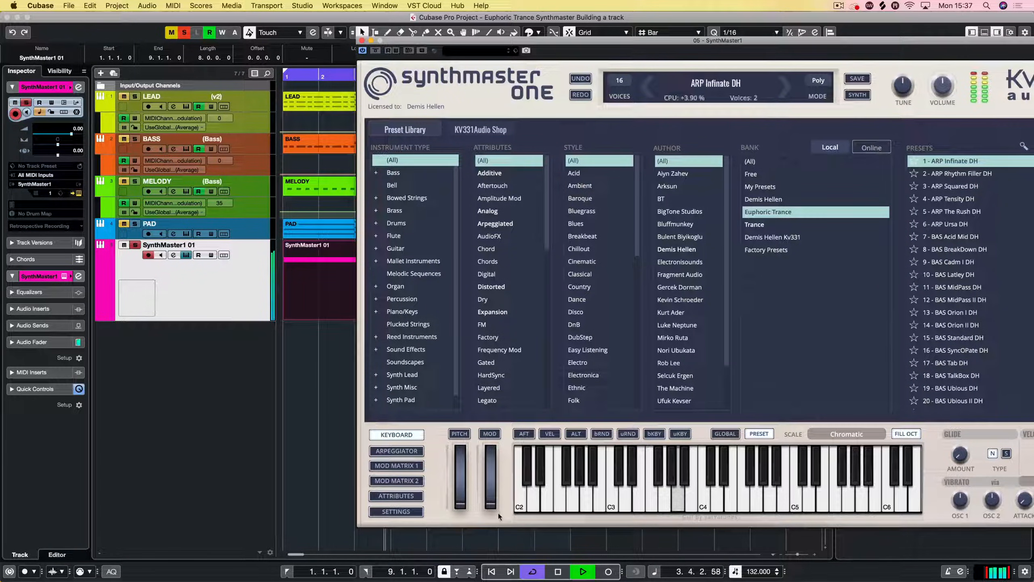
left_click_drag(501, 41, 378, 261)
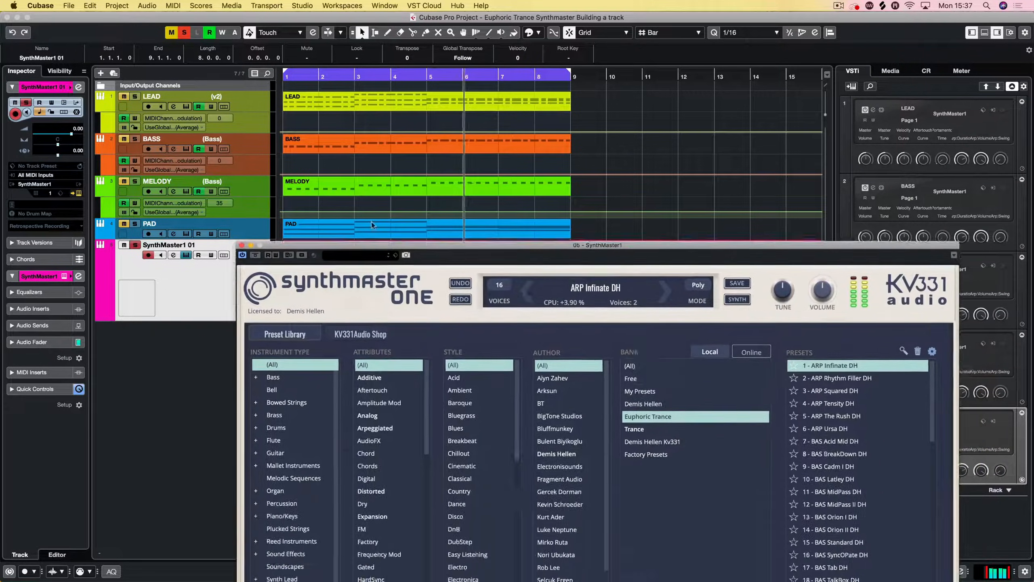
left_click_drag(371, 224, 244, 210)
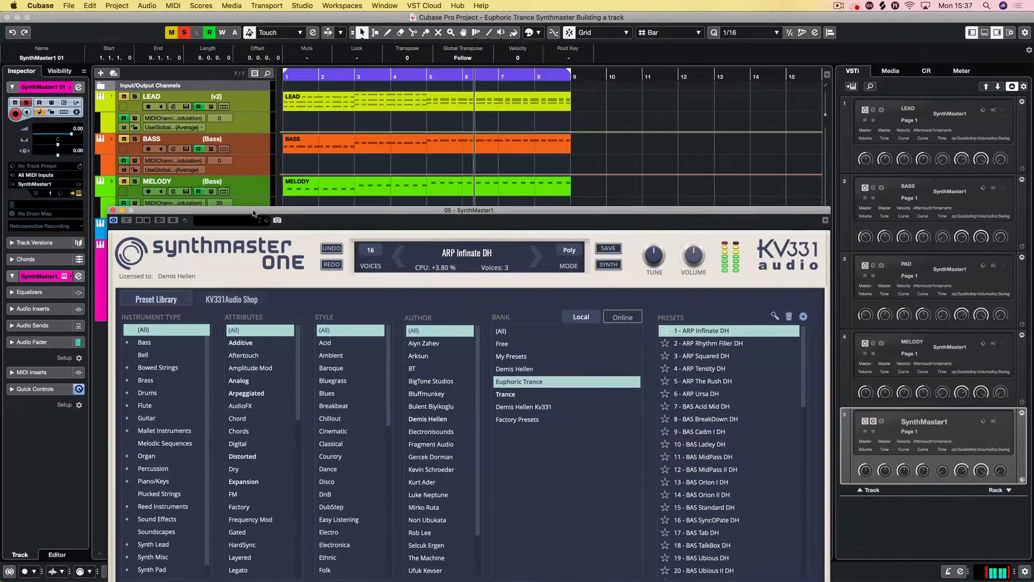
Step: Load the ARP Rhythm Filler DH preset, play it from the project start, and loop the chord part over bars 9 to 11
left_click(710, 343)
key(".")
key("space")
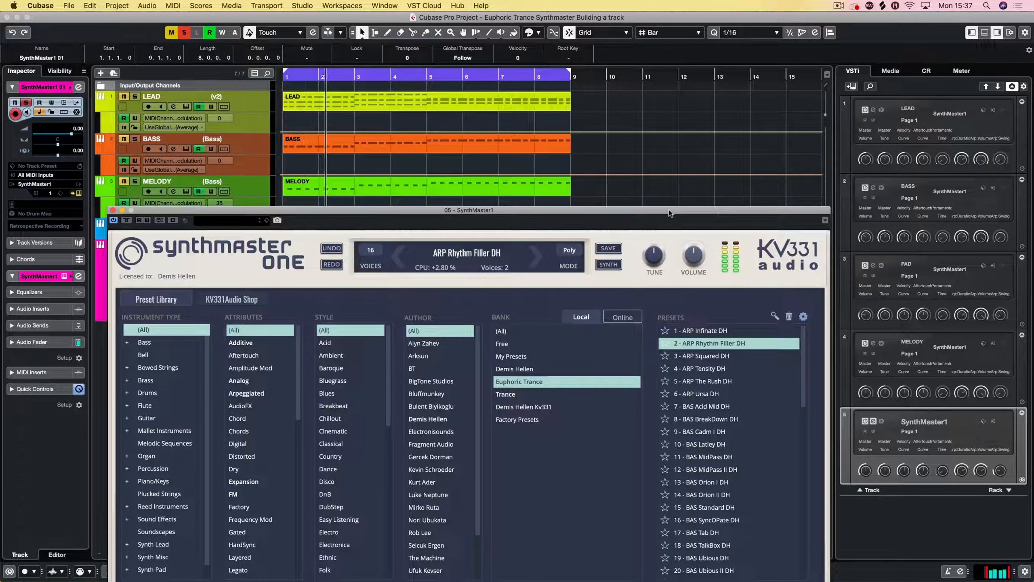
left_click_drag(666, 209, 674, 340)
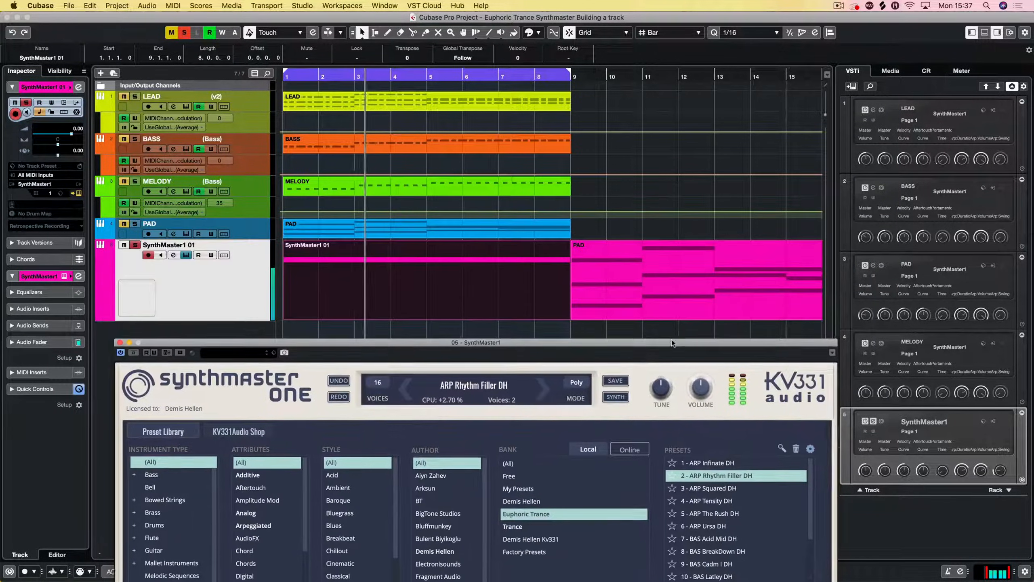
left_click_drag(574, 76, 650, 85)
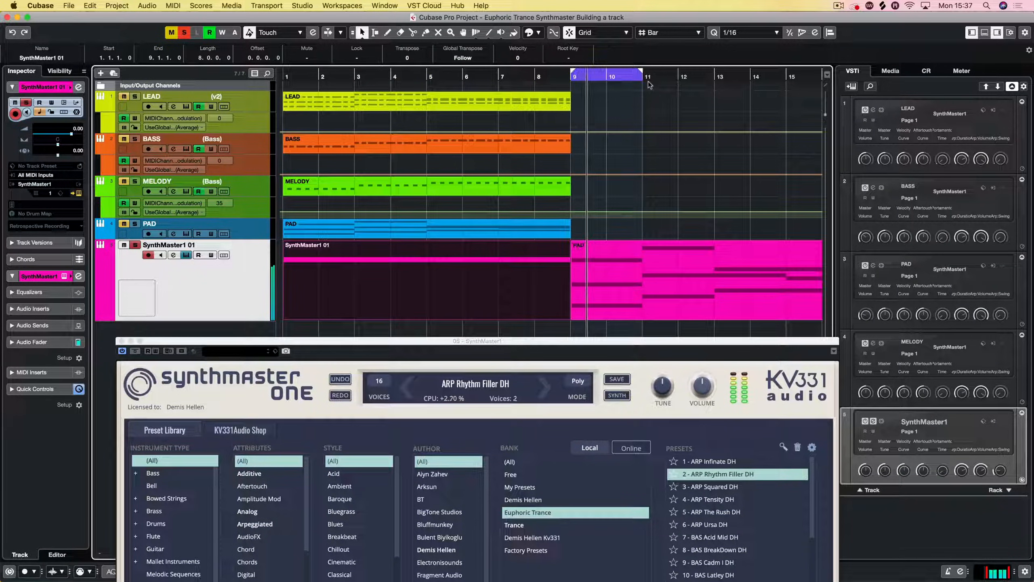
left_click_drag(653, 343, 664, 104)
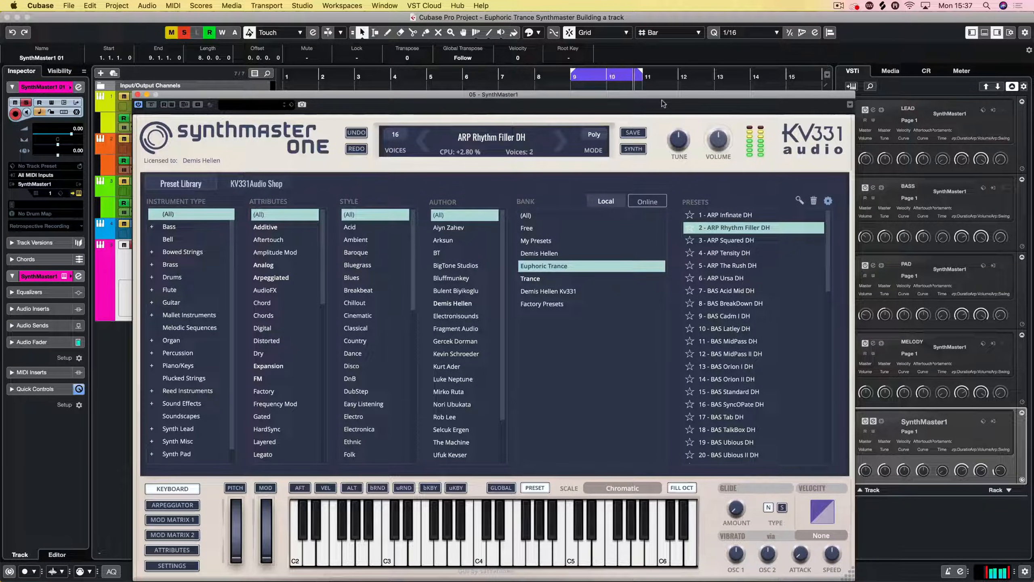
Step: Load the ARP Squared DH preset to hear it on the chords, and set the loop range to the single-note part in bars 1 to 8
left_click(731, 240)
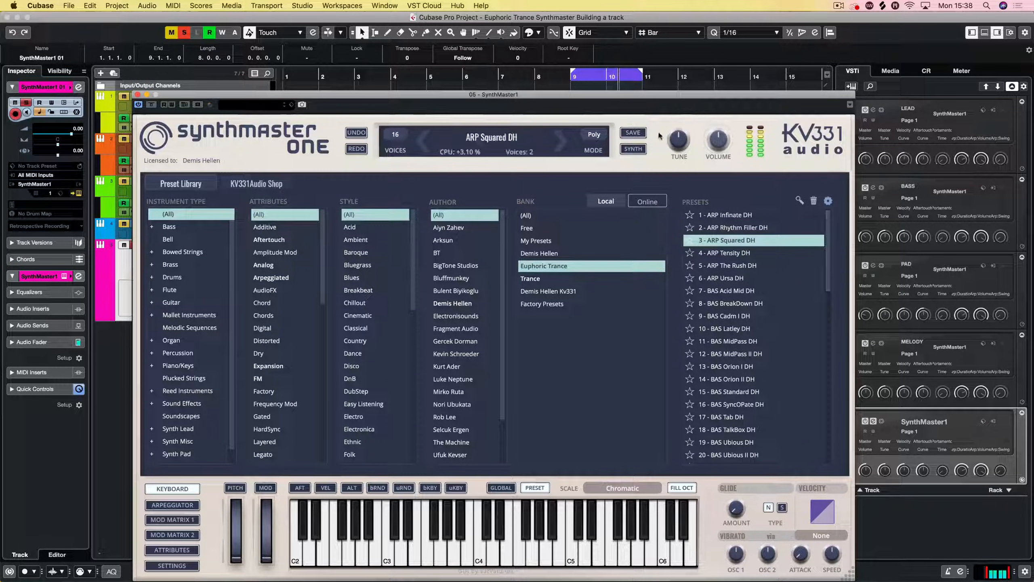
left_click_drag(637, 92, 650, 354)
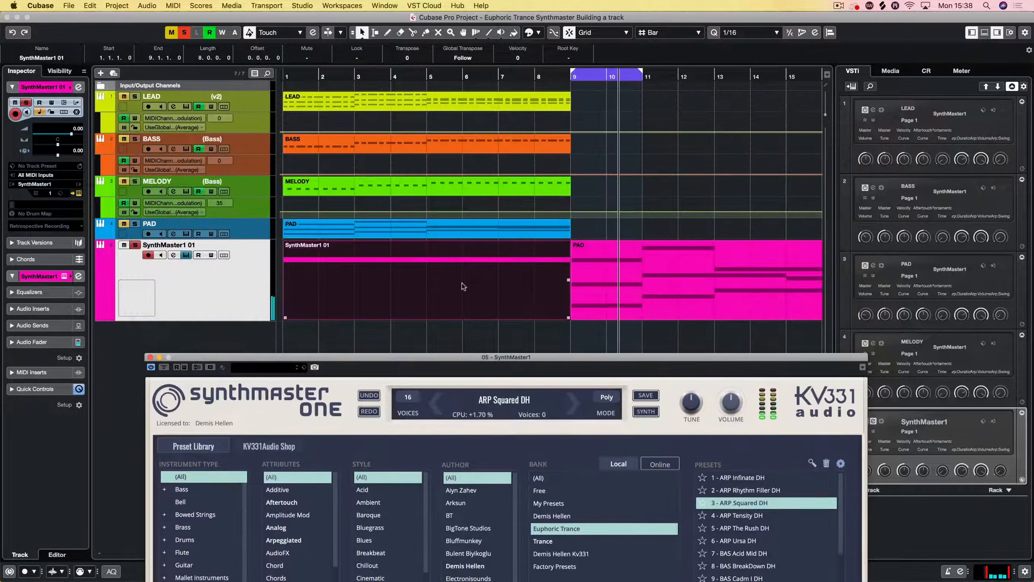
left_click(464, 286)
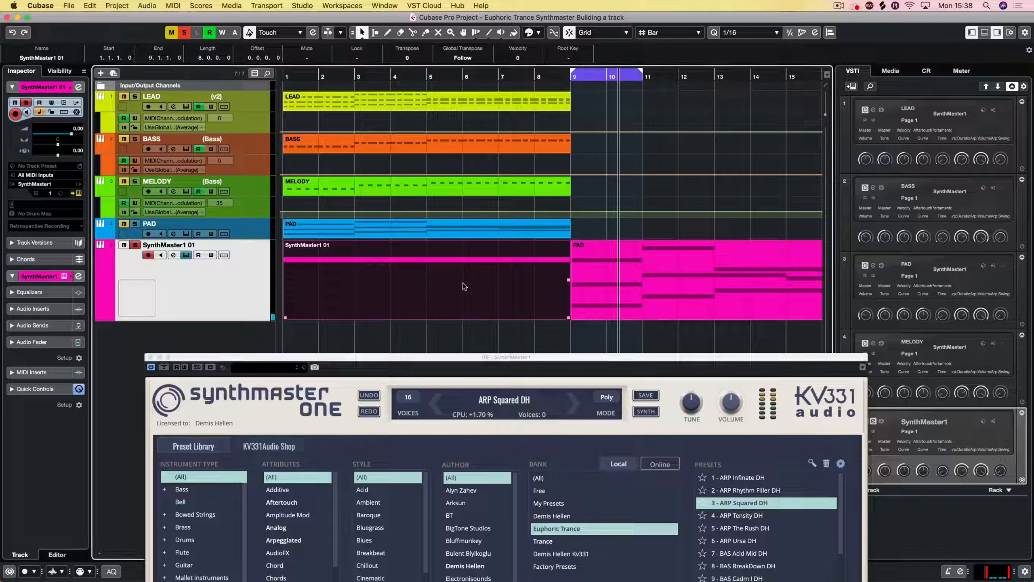
key("p")
Step: Audition the ARP Tensity DH and ARP The Rush DH presets on the single-note part from the project start
left_click_drag(637, 362, 624, 202)
left_click(763, 355)
key("space")
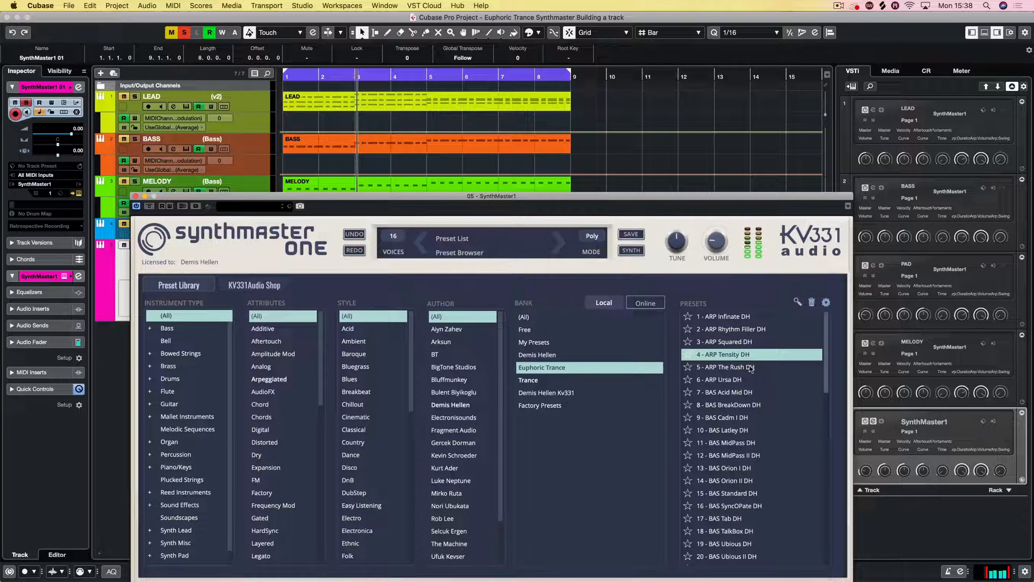
left_click(757, 368)
key("space")
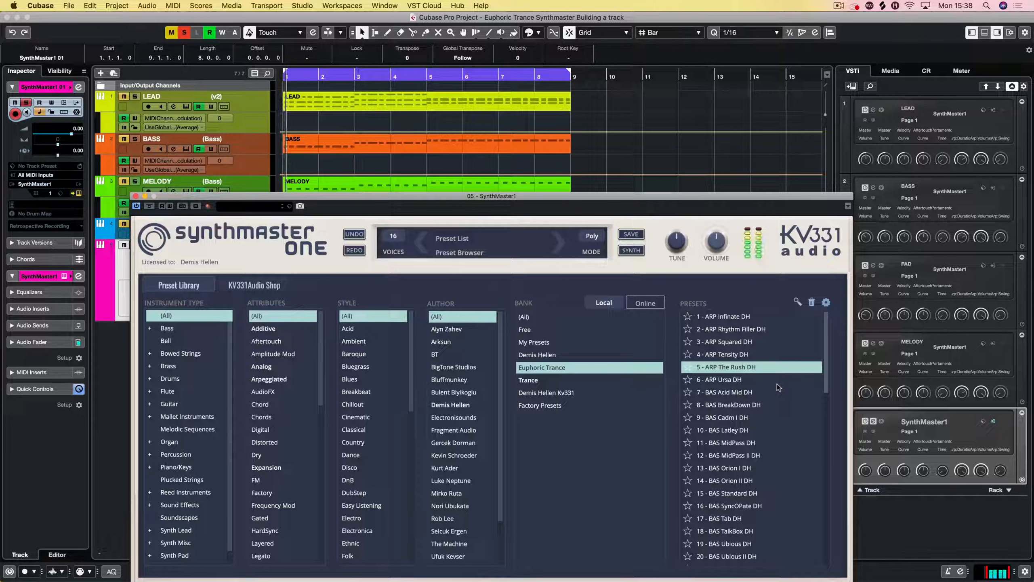
Step: Load the ARP Ursa DH preset and play the single-note part from the project start
left_click(724, 380)
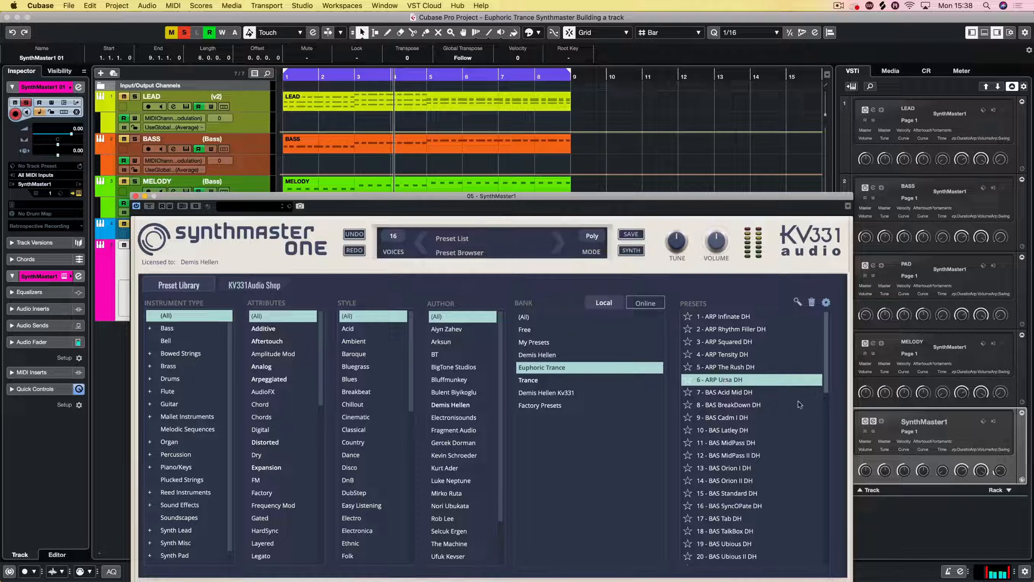
key("KP_Decimal")
key("space")
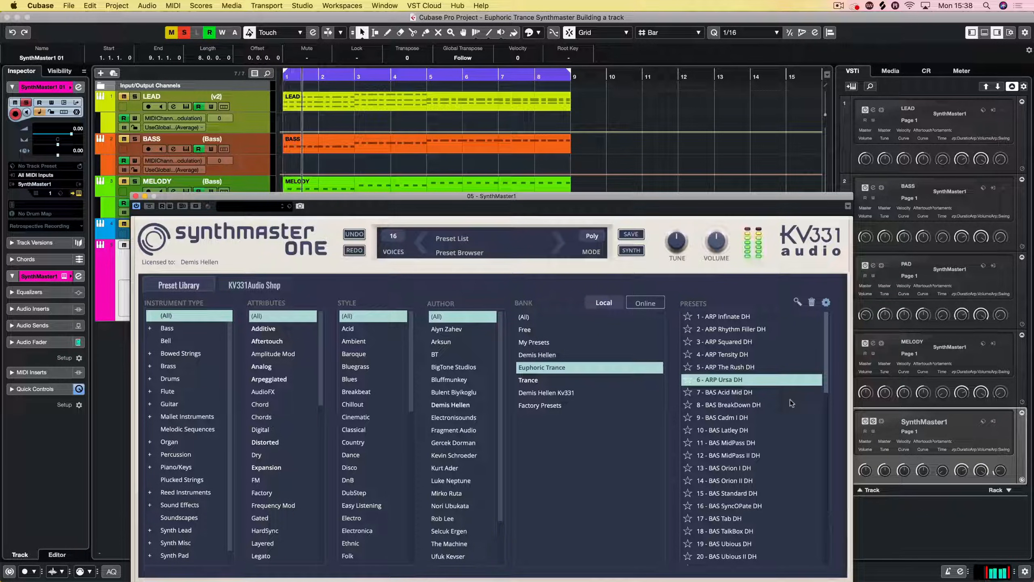
Step: Loop bars 9 to 11 of the pink track's chord part and play it with the ARP Ursa DH preset
left_click(602, 281)
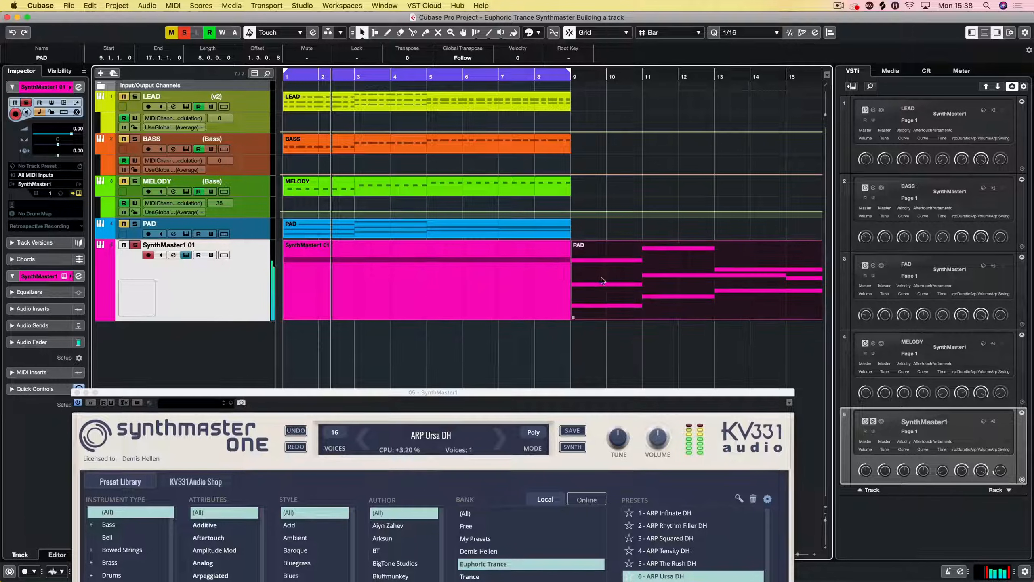
left_click_drag(574, 72, 639, 65)
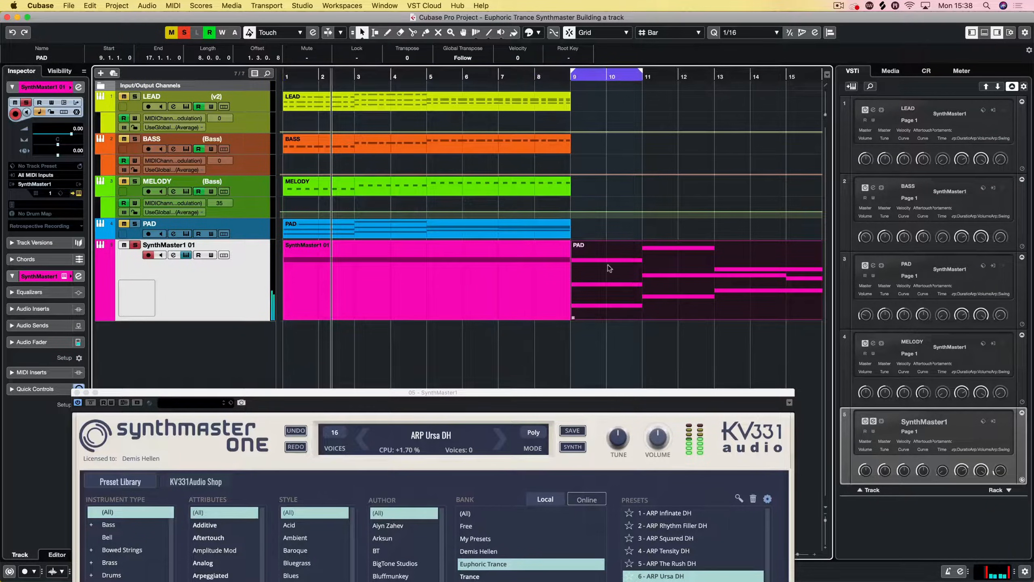
key("space")
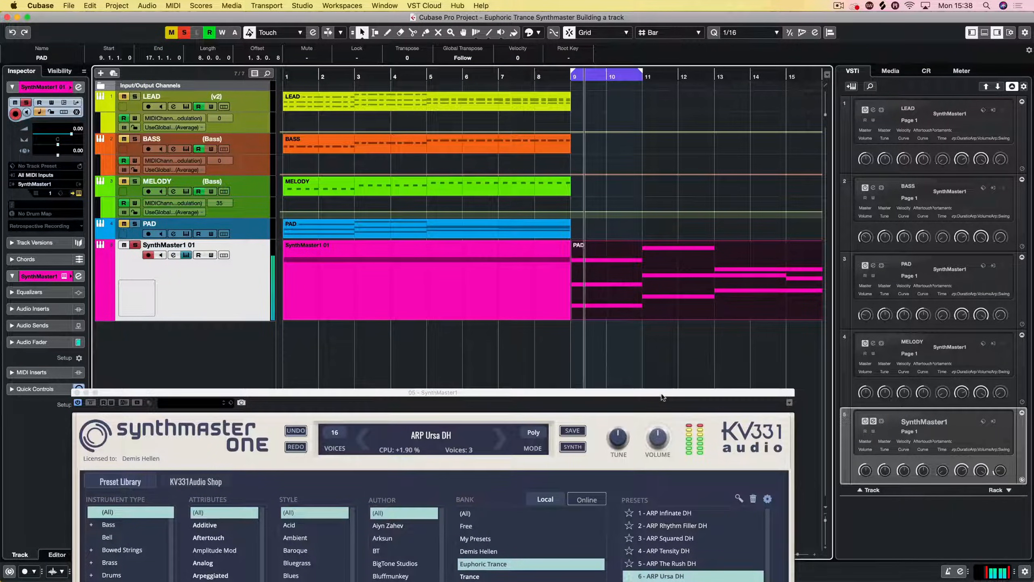
left_click_drag(662, 397, 700, 284)
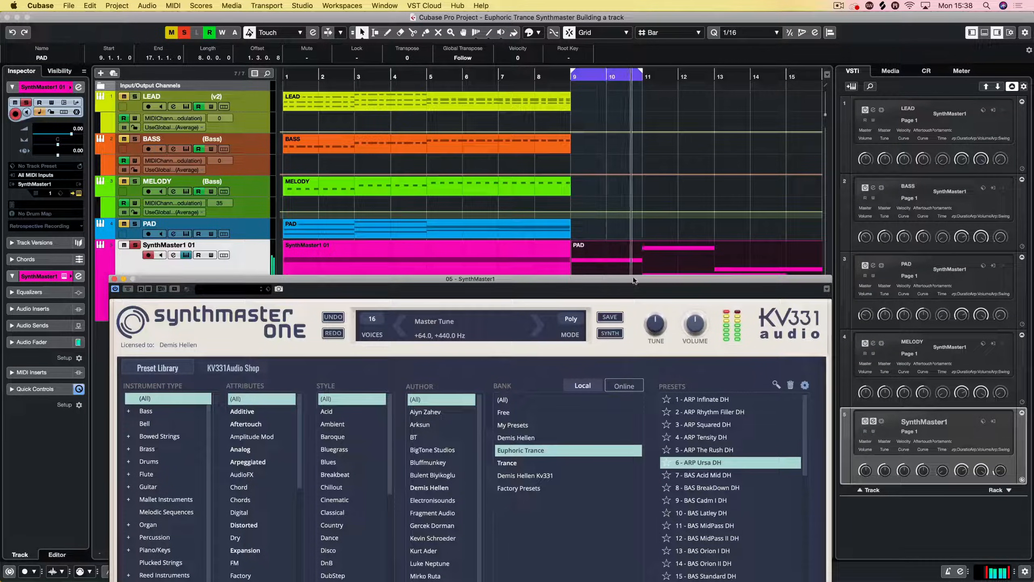
Step: Load the SEQ Acid Nuts DH preset from the Euphoric Trance bank and play the single-note part
left_click_drag(633, 281, 673, 65)
scroll(762, 337, "down", 10)
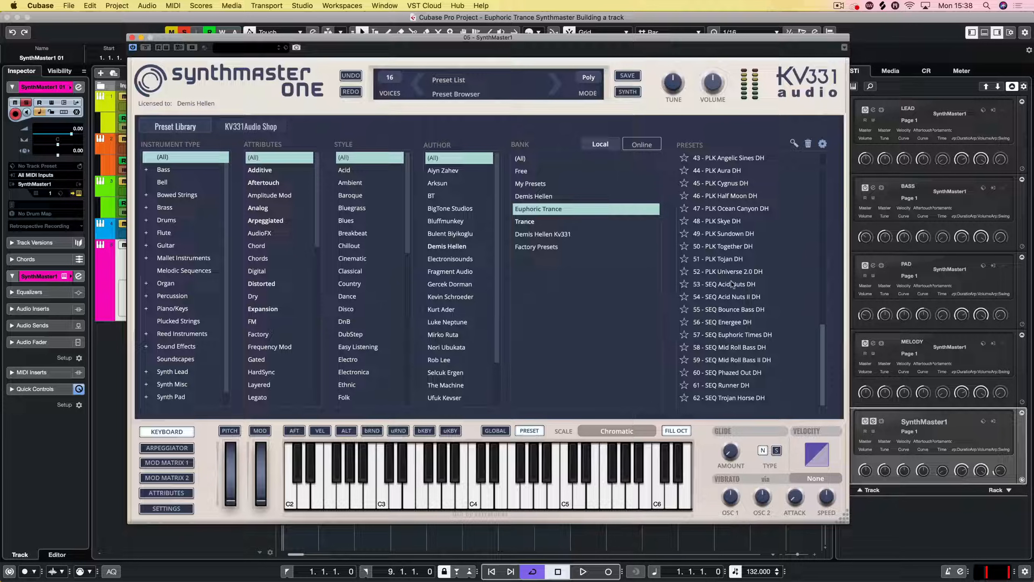
left_click_drag(485, 41, 511, 29)
left_click(743, 271)
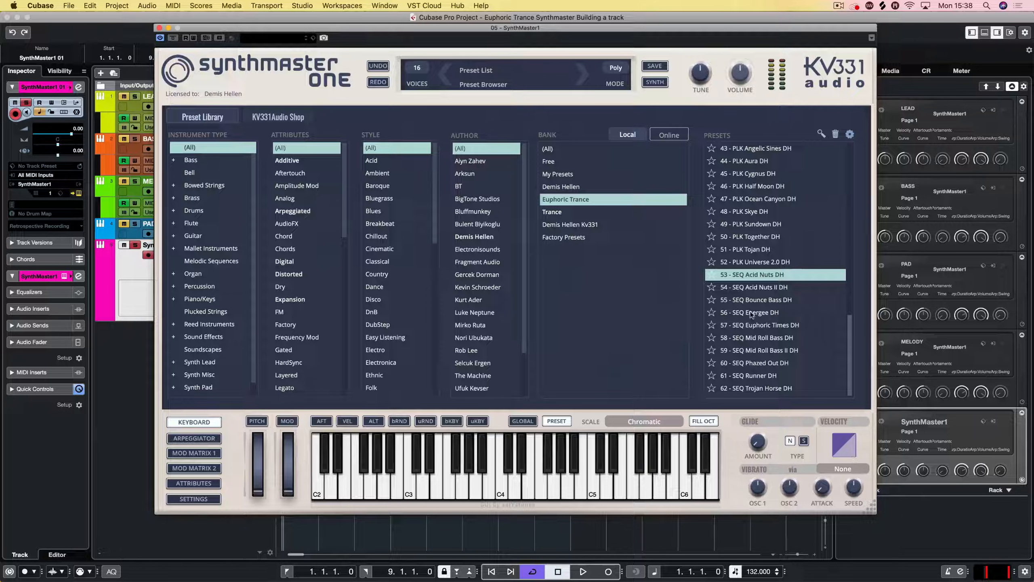
key("space")
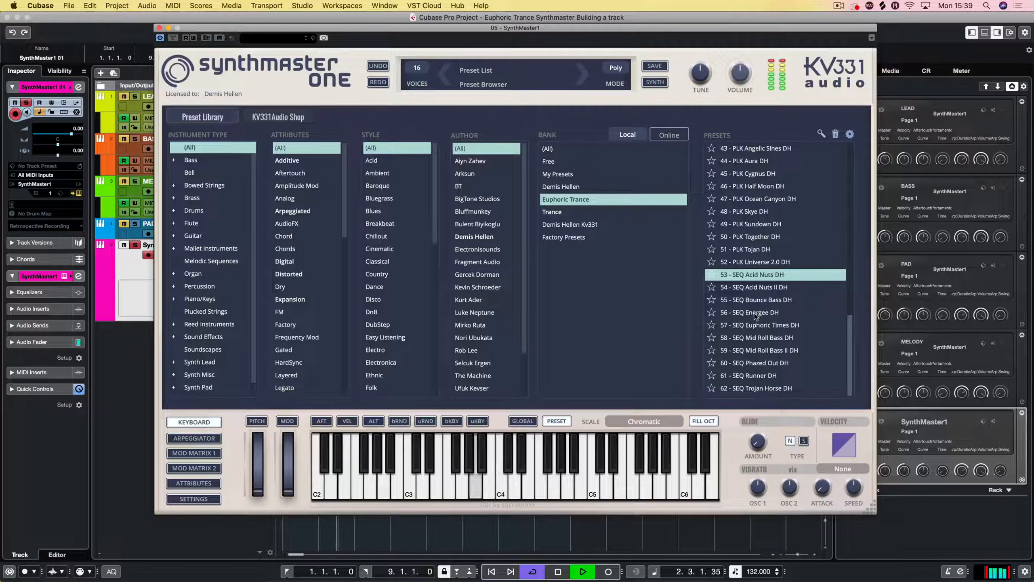
Step: Show the synth's sound controls and set oscillator 1's octave to -1 during playback
left_click(655, 82)
right_click(235, 198)
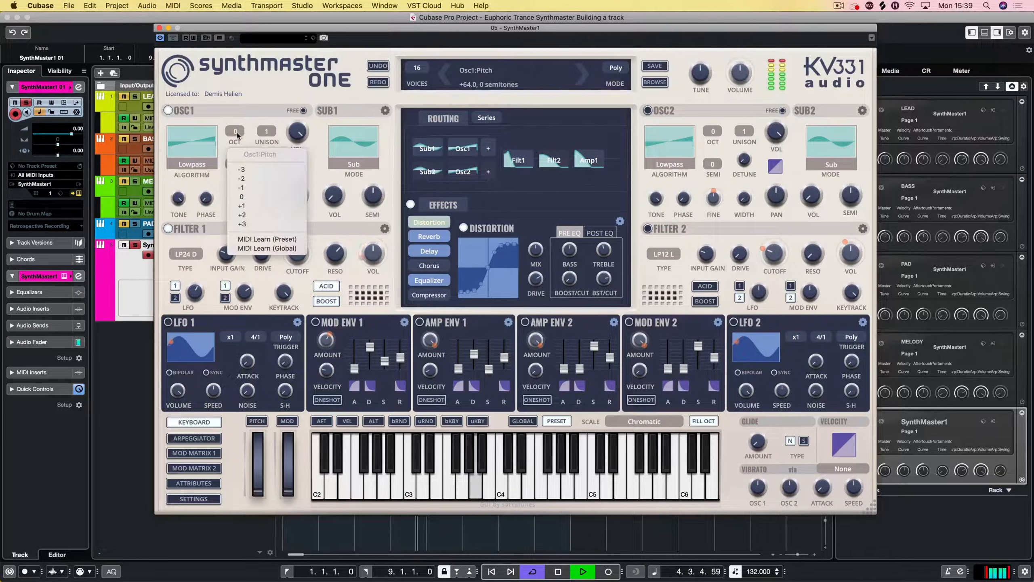
left_click(254, 189)
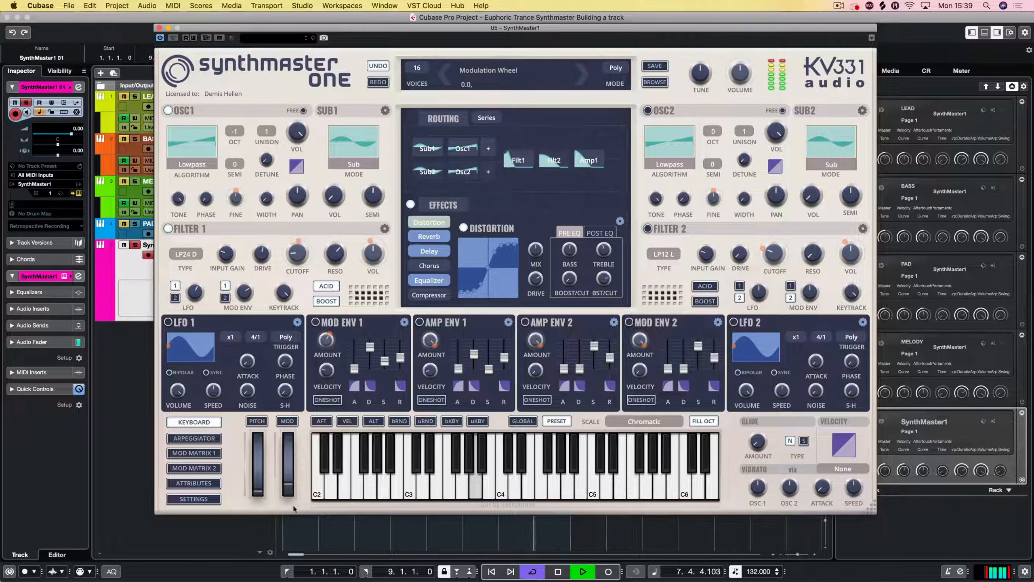
Step: Load the SEQ Acid Nuts II DH preset and play the single-note part from the project start
key("space")
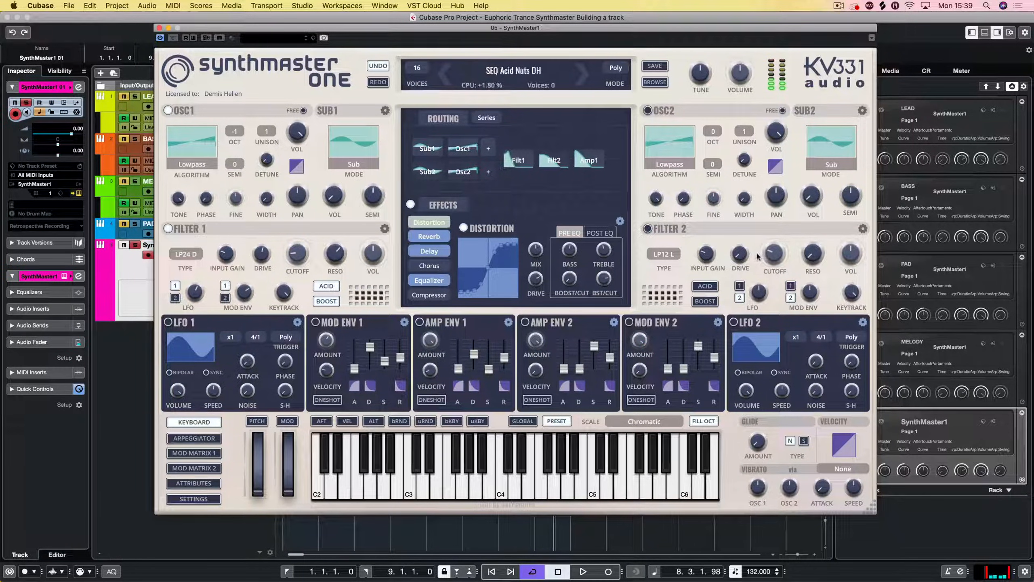
left_click(655, 82)
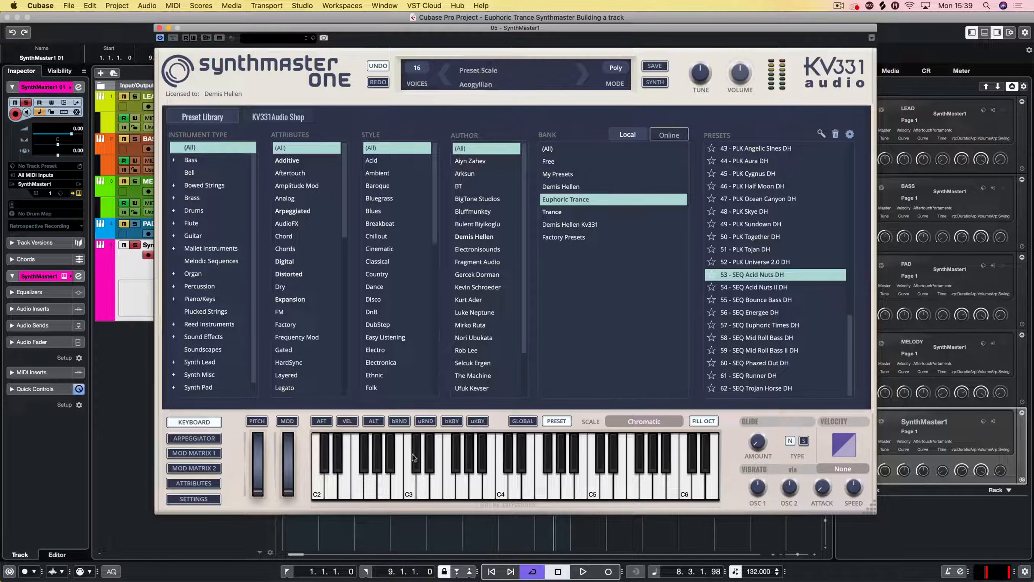
key("comma")
key("space")
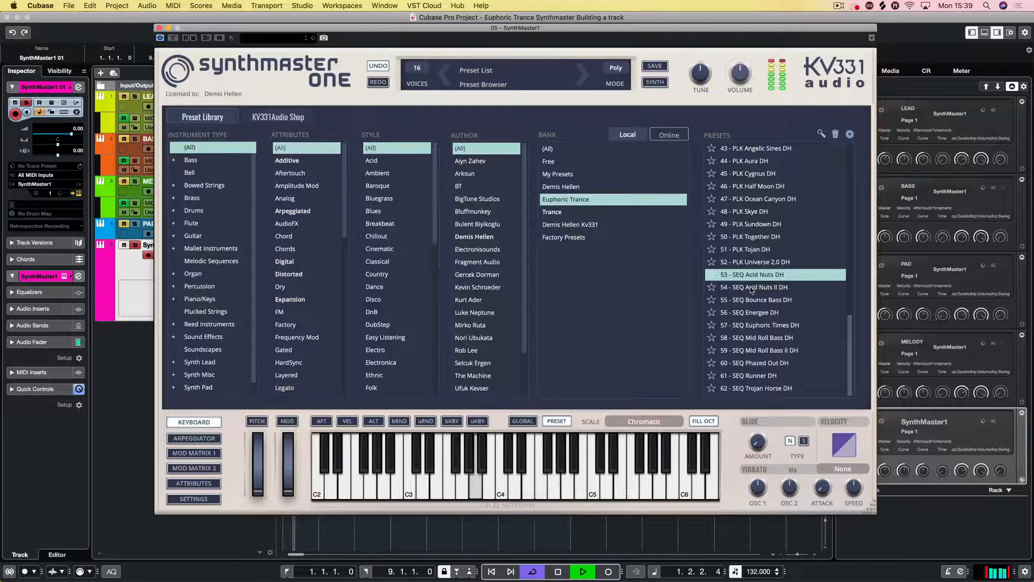
left_click(749, 286)
key("comma")
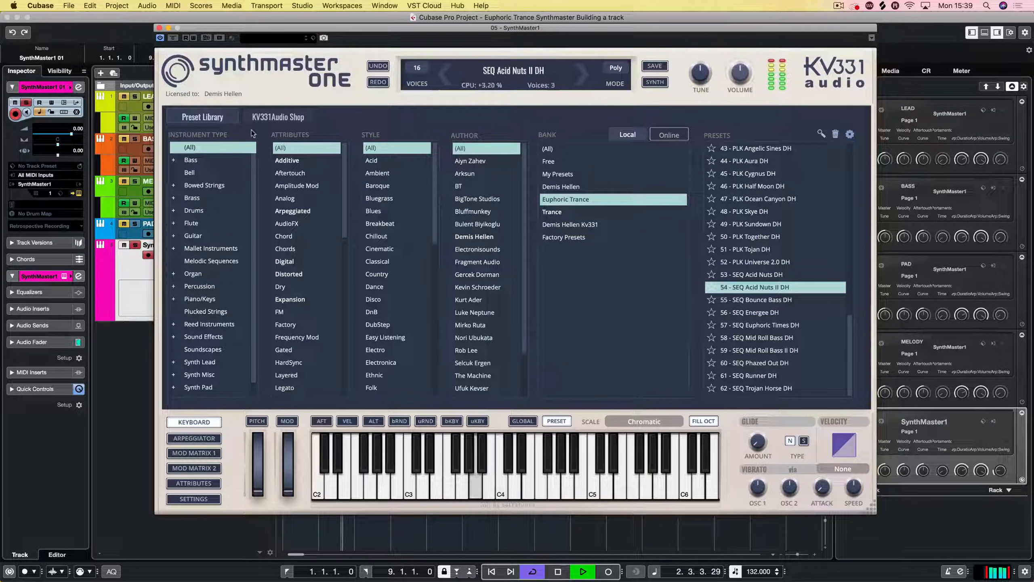
Step: Show the sound controls of the Acid Nuts II preset and set oscillator 1's octave to -1
left_click(655, 82)
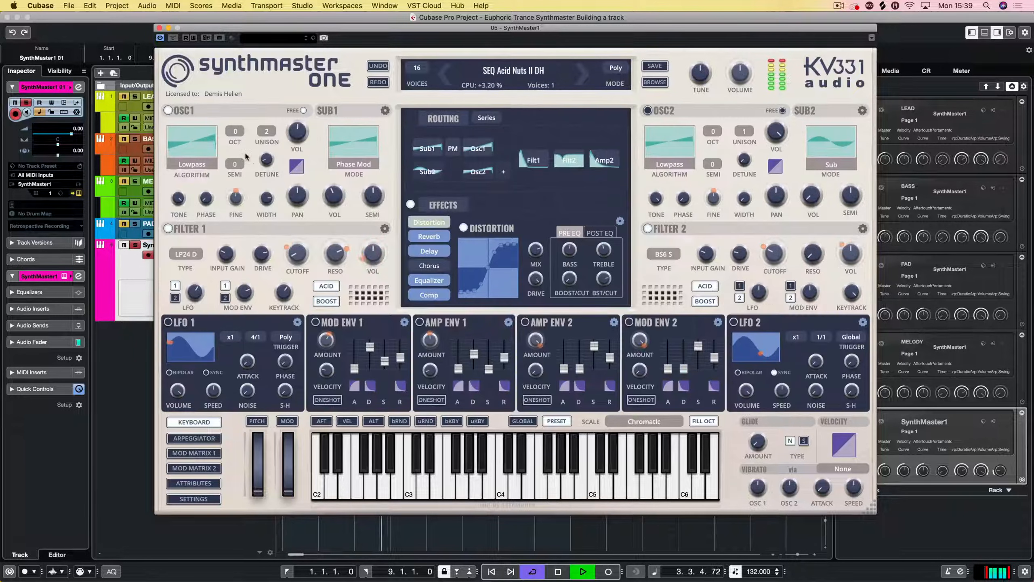
left_click(235, 131)
left_click(242, 188)
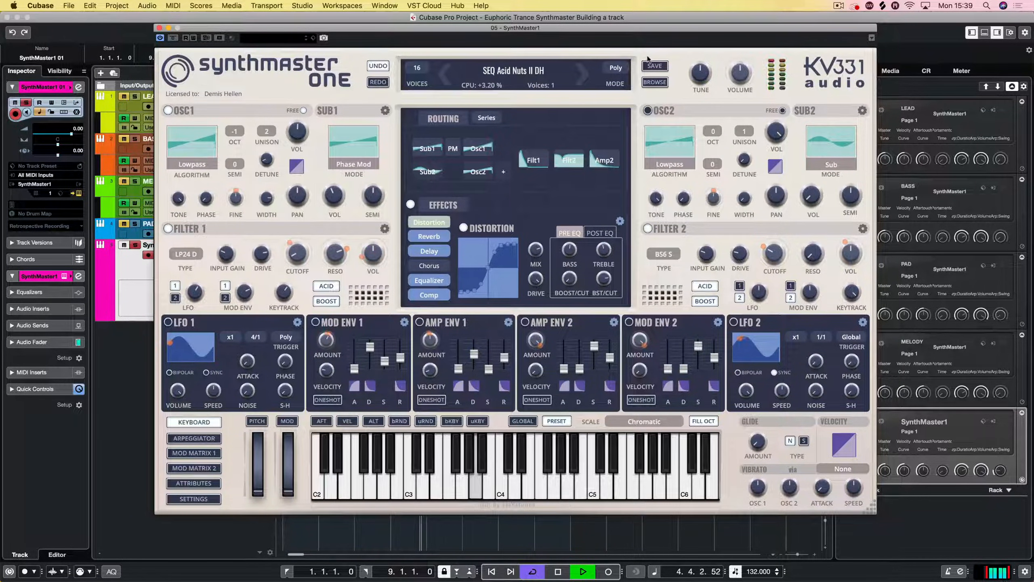
Step: Return to the preset browser, load the SEQ Bounce Bass DH preset and play the part with it
left_click(653, 84)
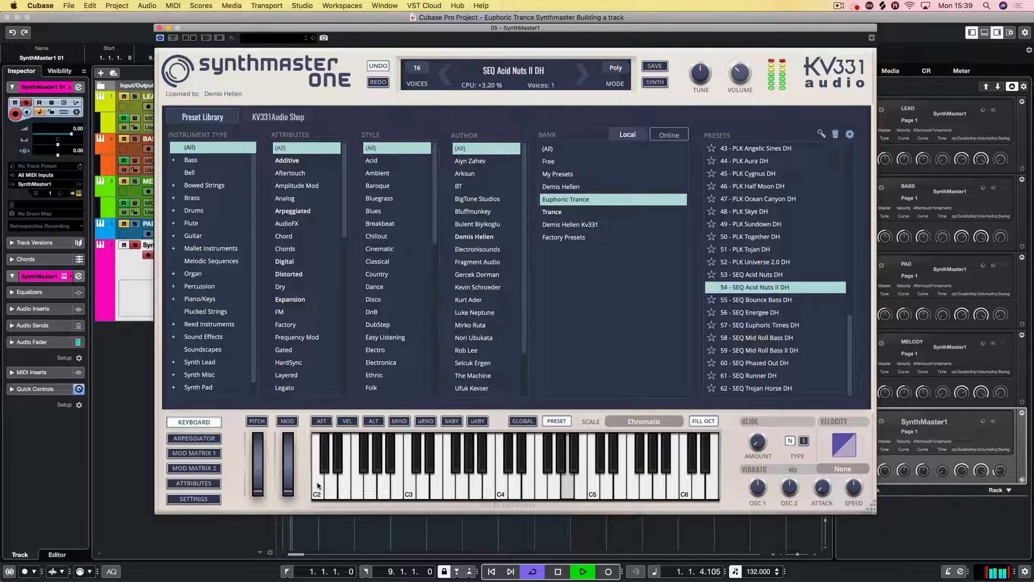
key("space")
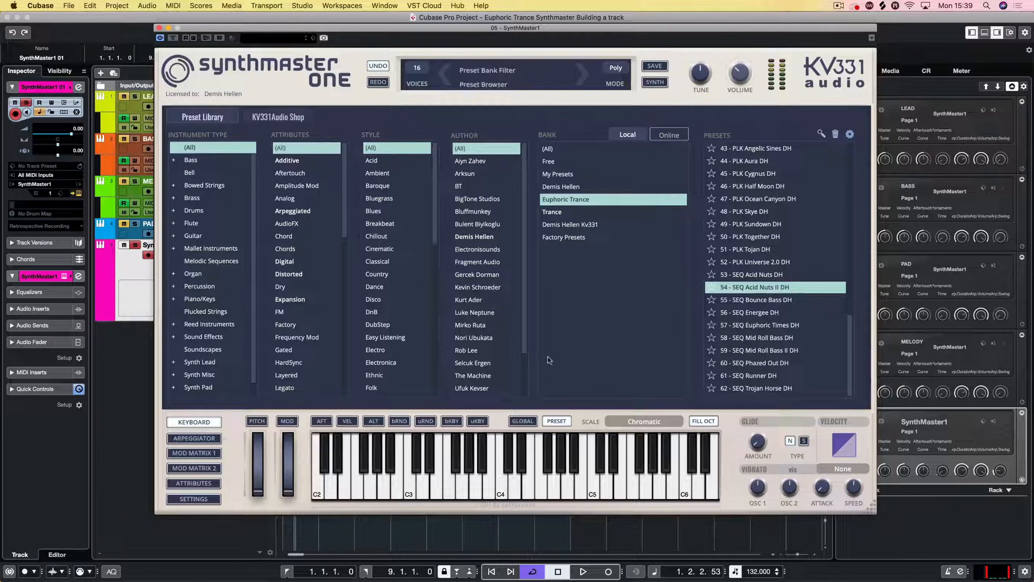
left_click(768, 299)
key("space")
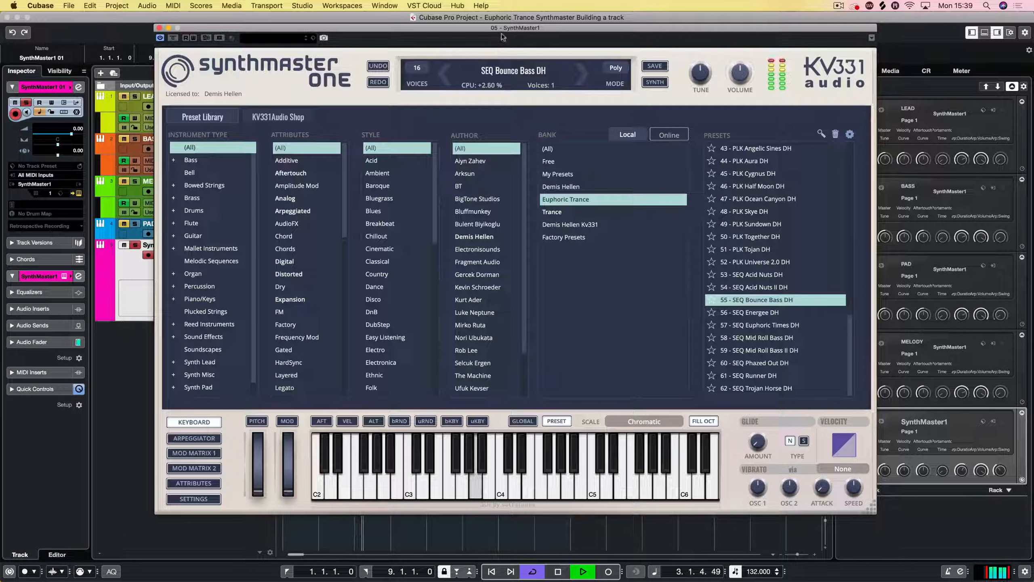
Step: Set oscillator 1's octave to -1 and oscillator 2's to -2, then try the modulation wheel during playback
left_click(651, 82)
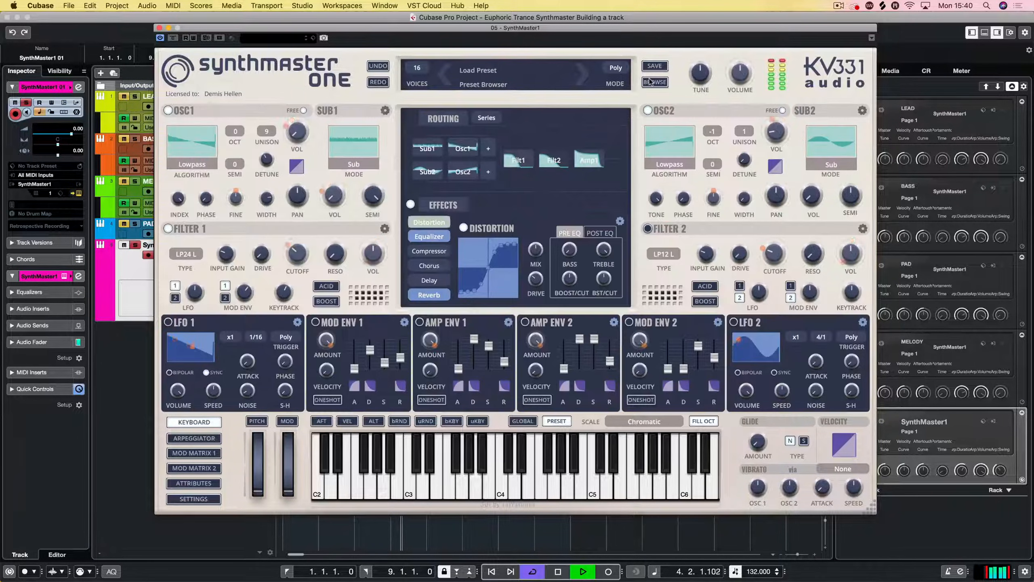
left_click(235, 163)
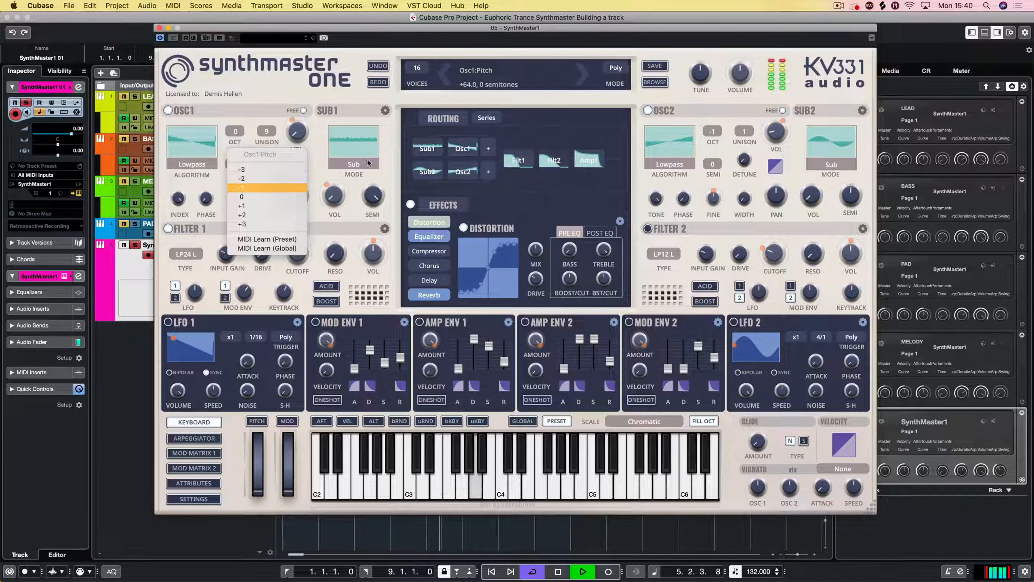
left_click(241, 187)
left_click(712, 131)
left_click(726, 178)
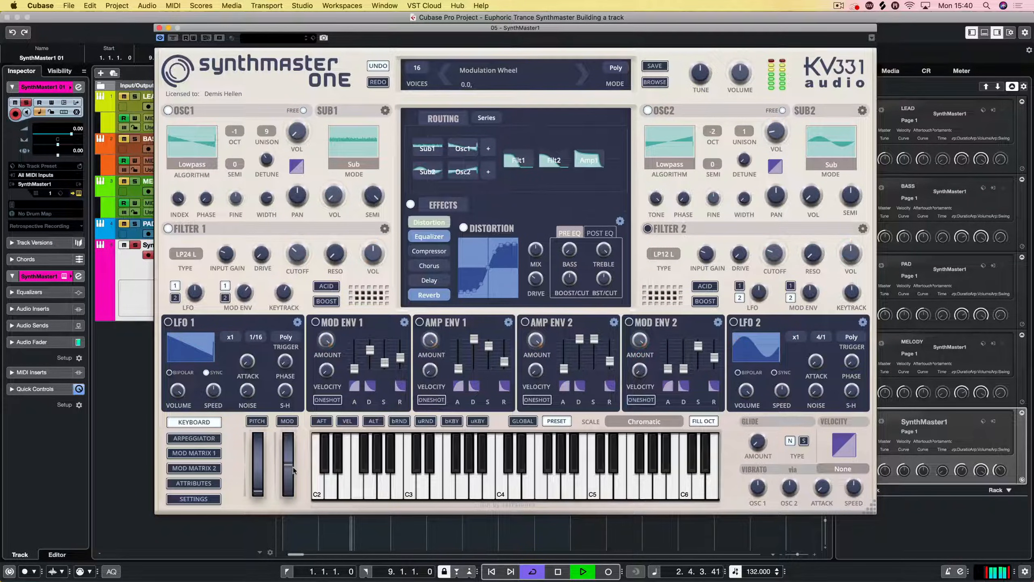
mouse_move(294, 470)
left_mouse_down()
mouse_move(292, 496)
mouse_move(297, 477)
left_mouse_up()
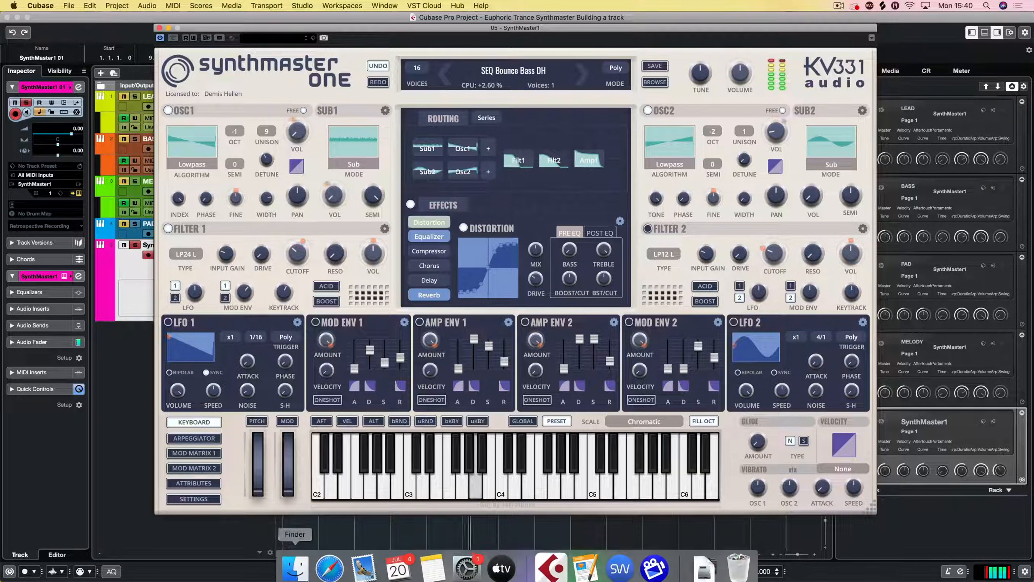
Step: Load the SEQ Energee DH preset from the Euphoric Trance bank and play the part with it
left_click(655, 82)
key("space")
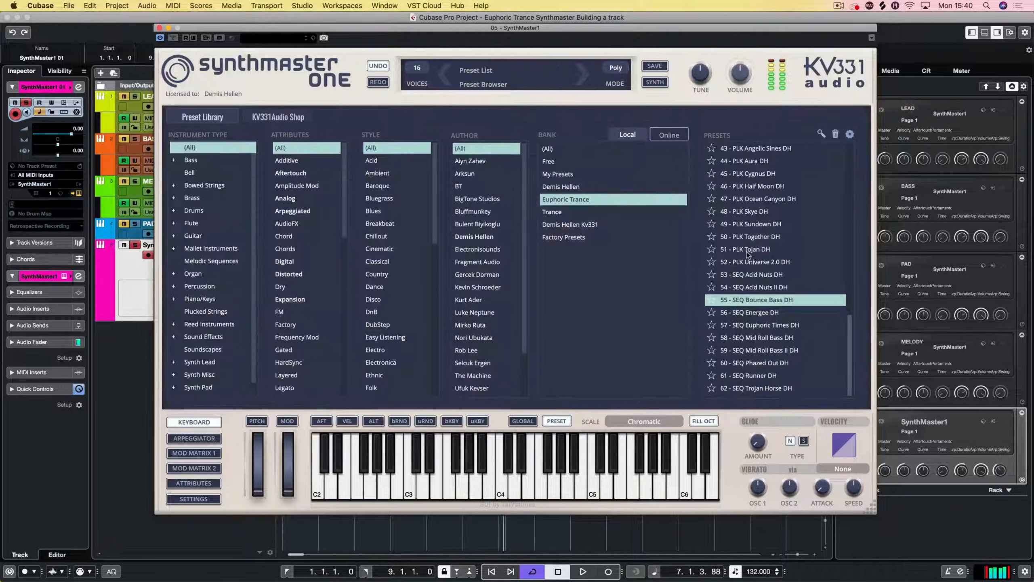
left_click(751, 312)
key("space")
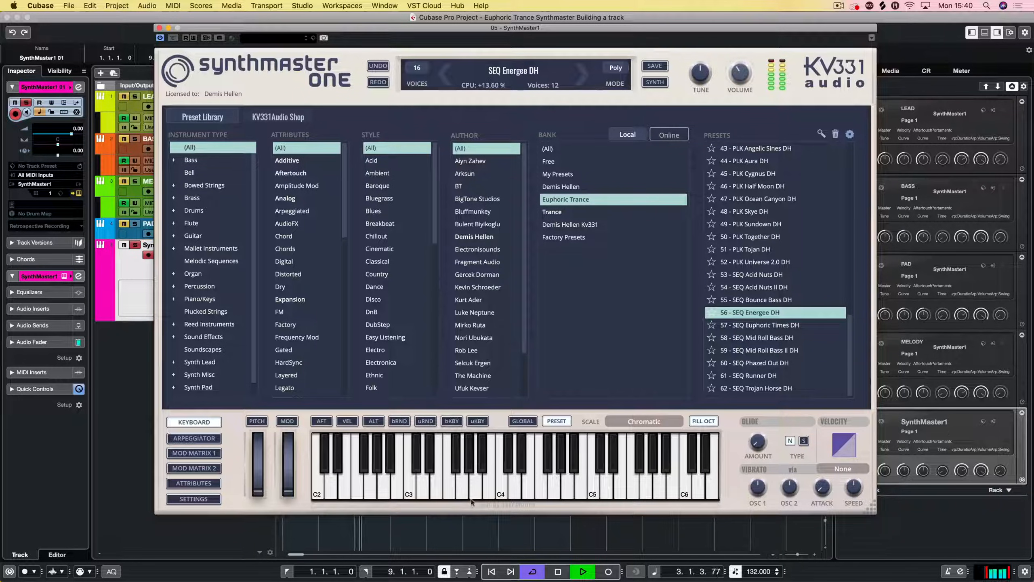
left_click_drag(652, 38, 645, 52)
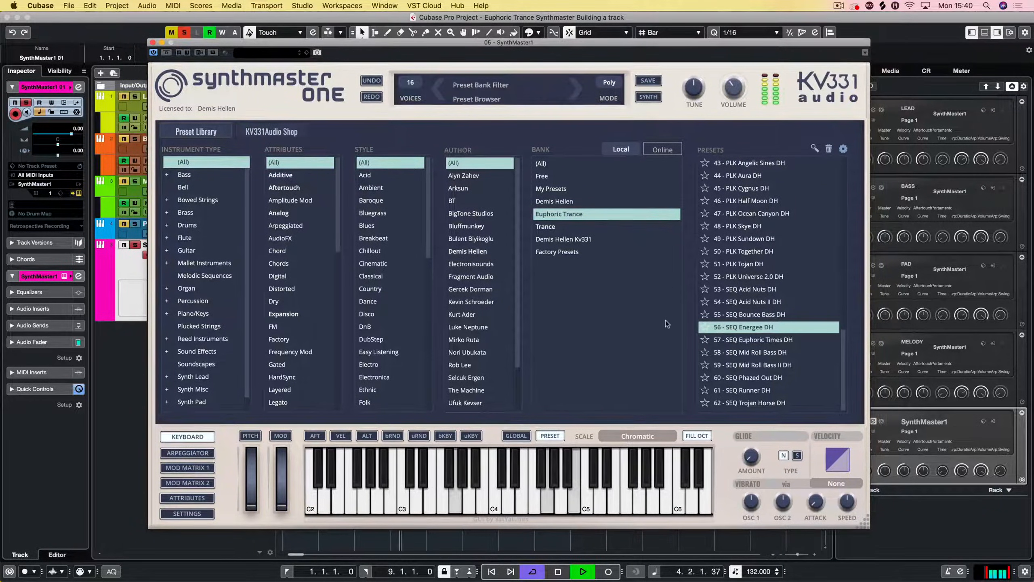
Step: Audition the SEQ Euphoric Times DH preset with the single-note part
key("space")
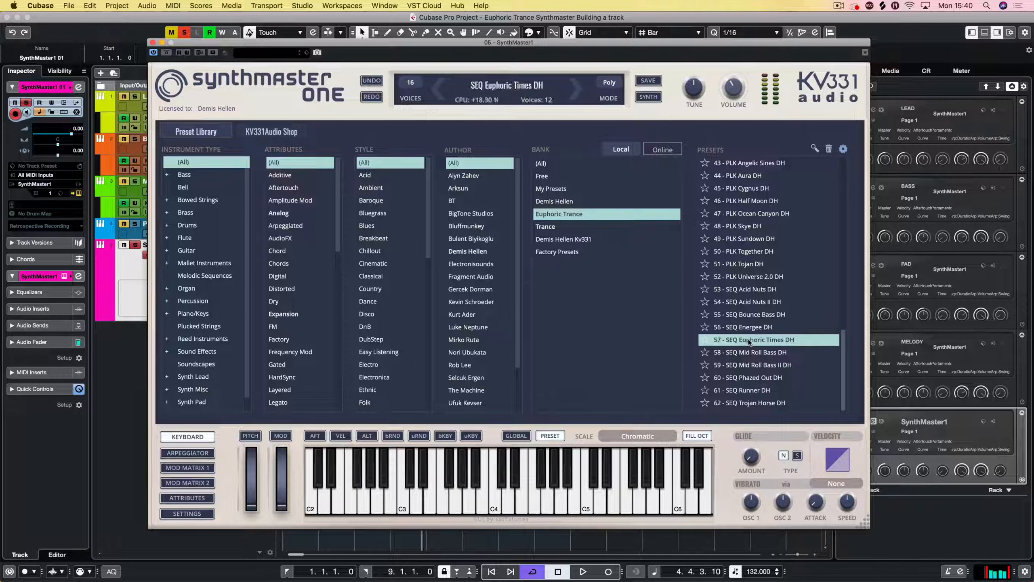
left_click(748, 341)
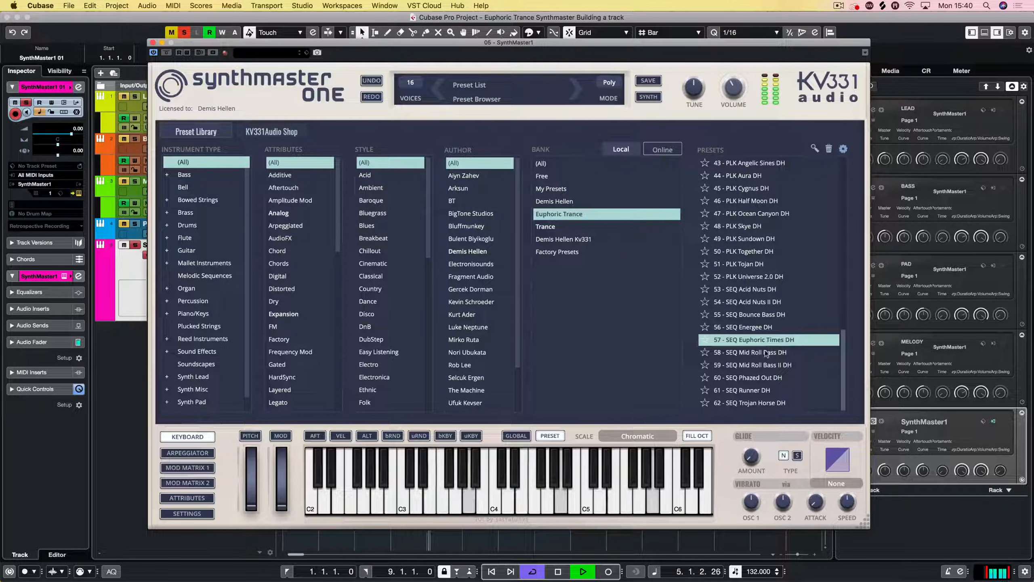
key("space")
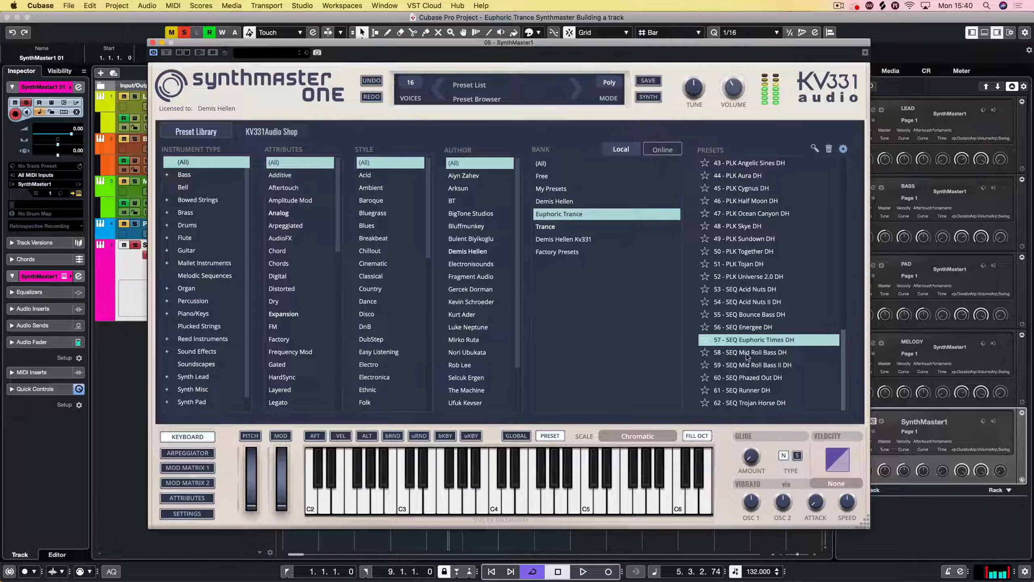
Step: Load the SEQ Mid Roll Bass DH preset and transpose all notes of the SynthMaster1 01 part down one octave
left_click(766, 354)
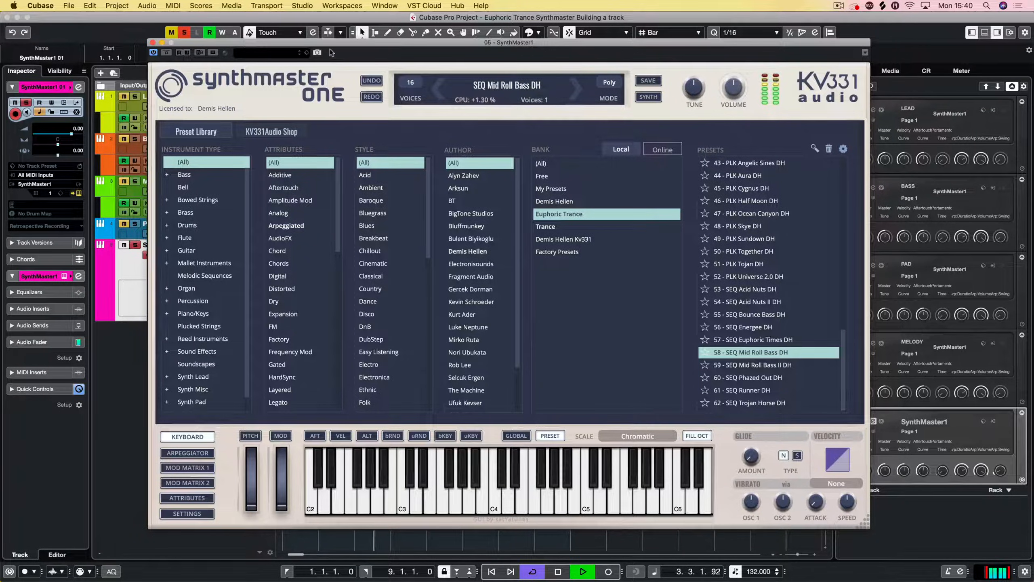
left_click_drag(368, 43, 702, 378)
left_click(416, 284)
double_click(416, 284)
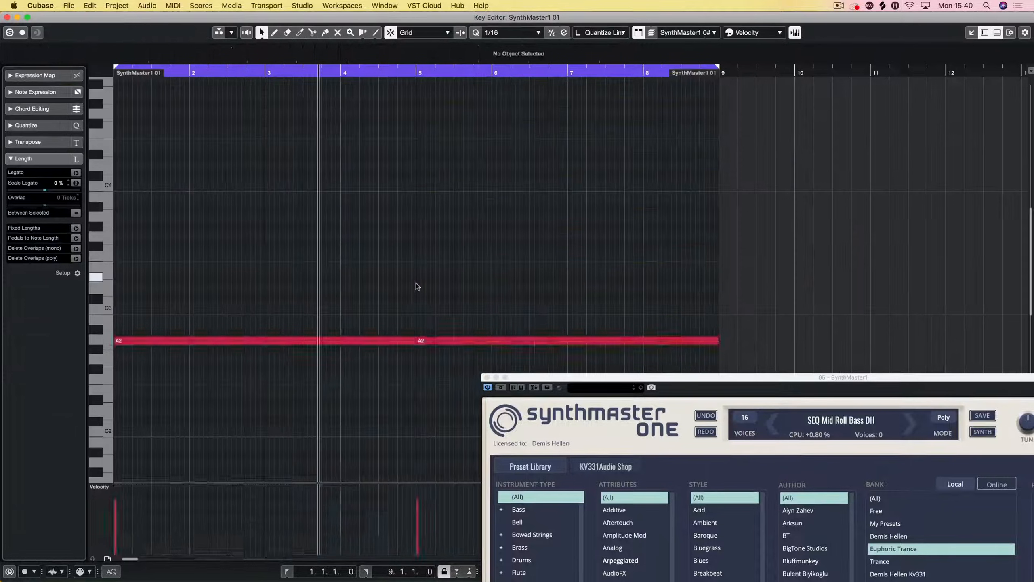
key("super+a")
key("Return")
key("KP_Decimal")
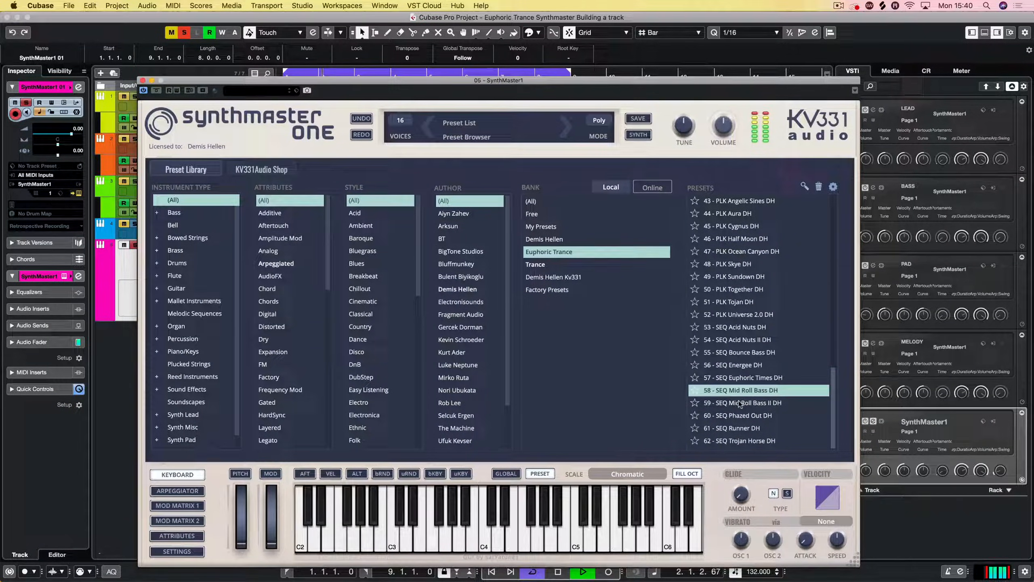
Step: Audition the SEQ Mid Roll Bass II DH preset, followed by SEQ Phazed Out DH, on the lowered part
left_click(740, 402)
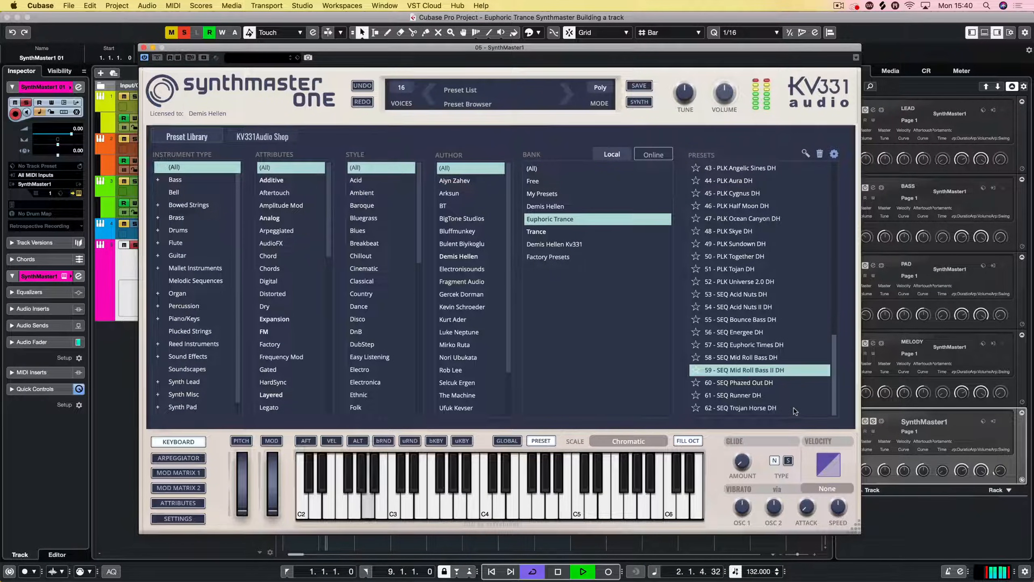
key("space")
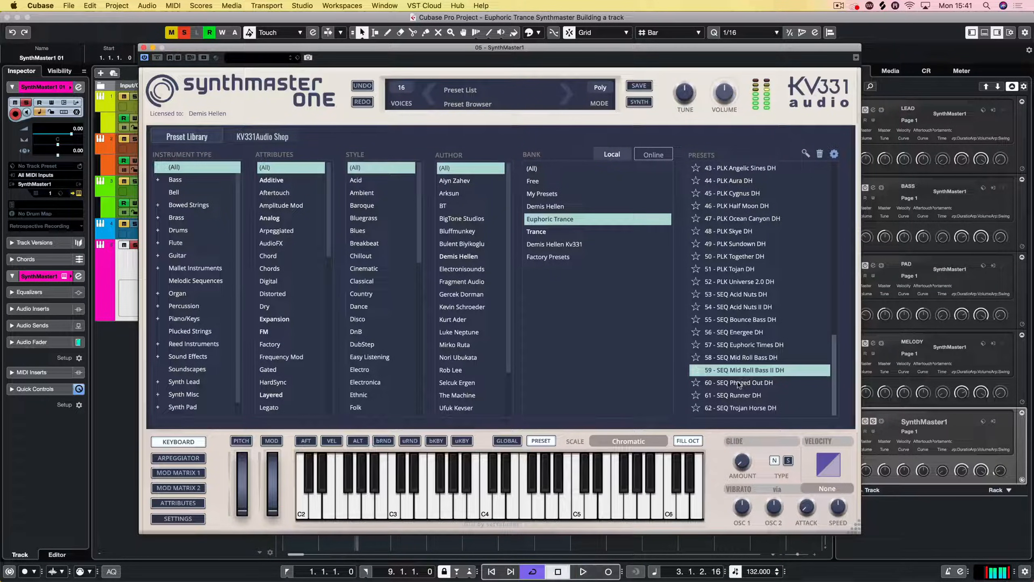
left_click(739, 383)
key("space")
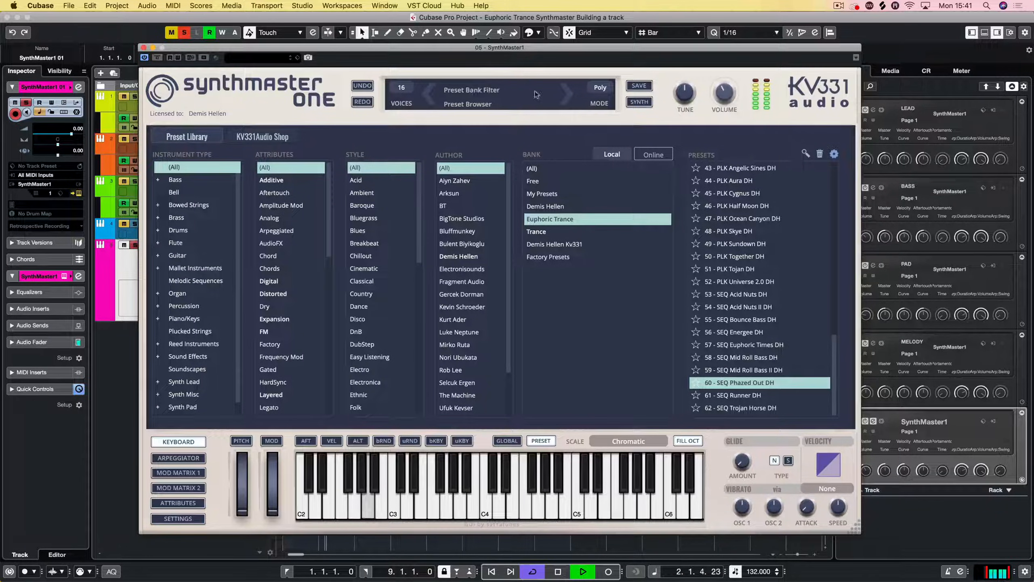
Step: Transpose the notes of the SynthMaster1 01 part up one octave and play them with SEQ Phazed Out DH
left_click_drag(462, 50, 573, 362)
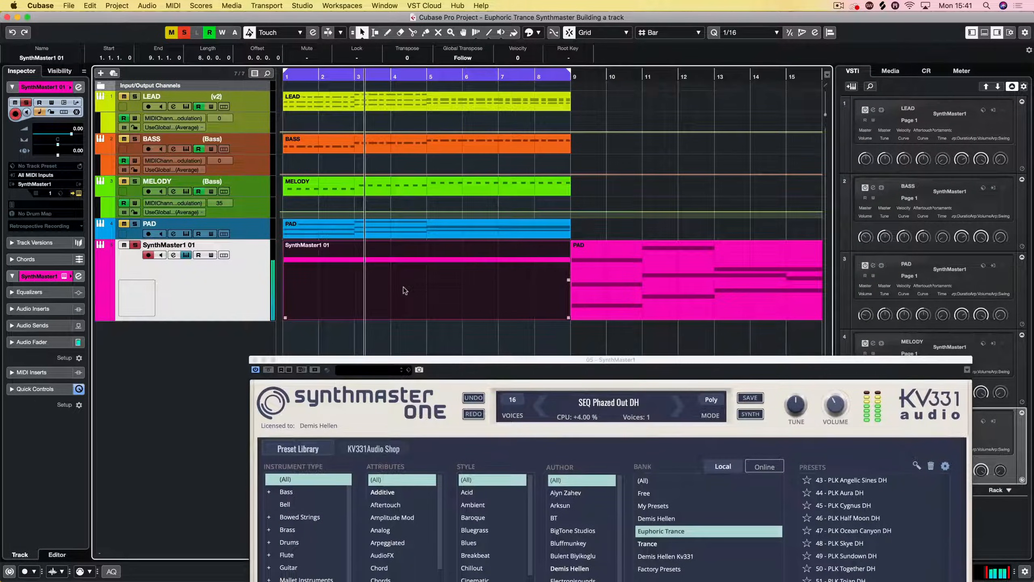
double_click(403, 287)
key("shift+Up")
key("space")
key("space")
key("Return")
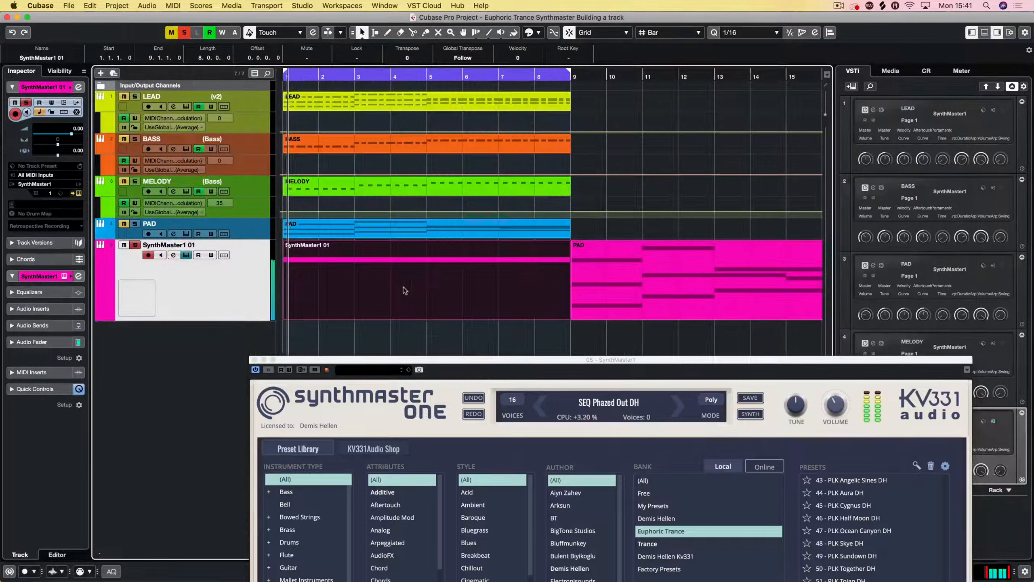
left_click(612, 361)
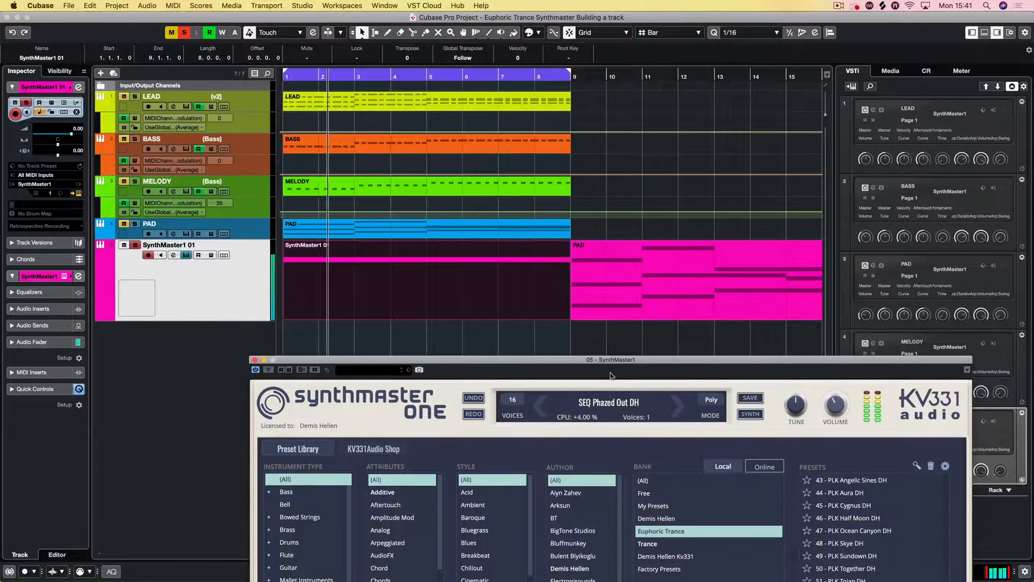
left_click_drag(613, 361, 493, 53)
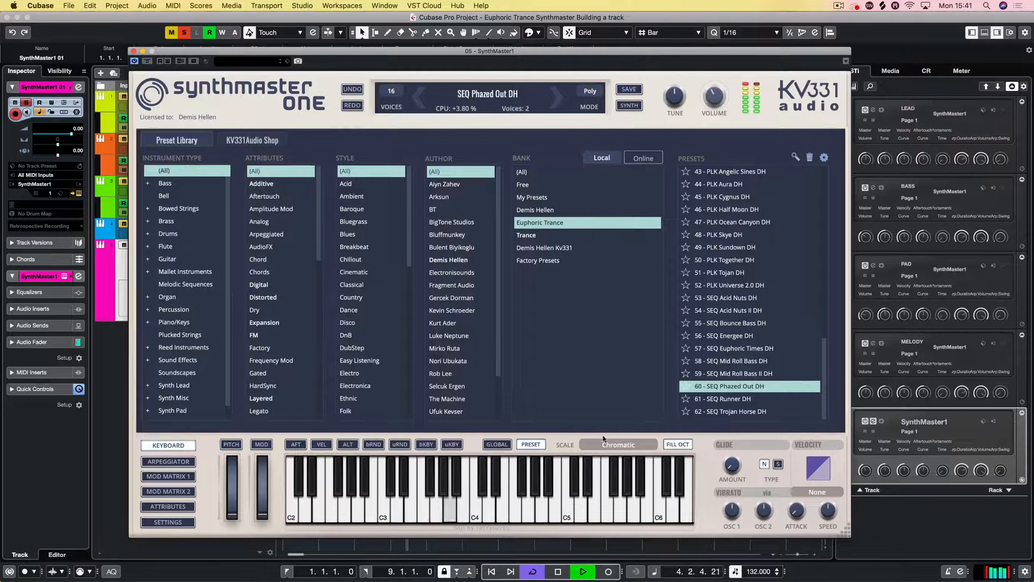
Step: Load the SEQ Runner DH preset and start playback of the part
key("space")
left_click(724, 399)
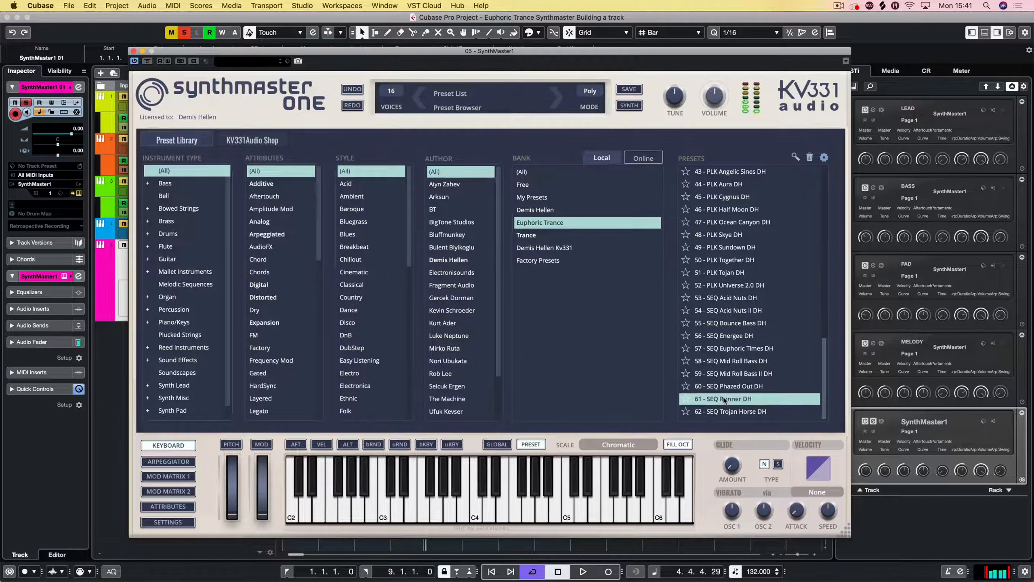
key("space")
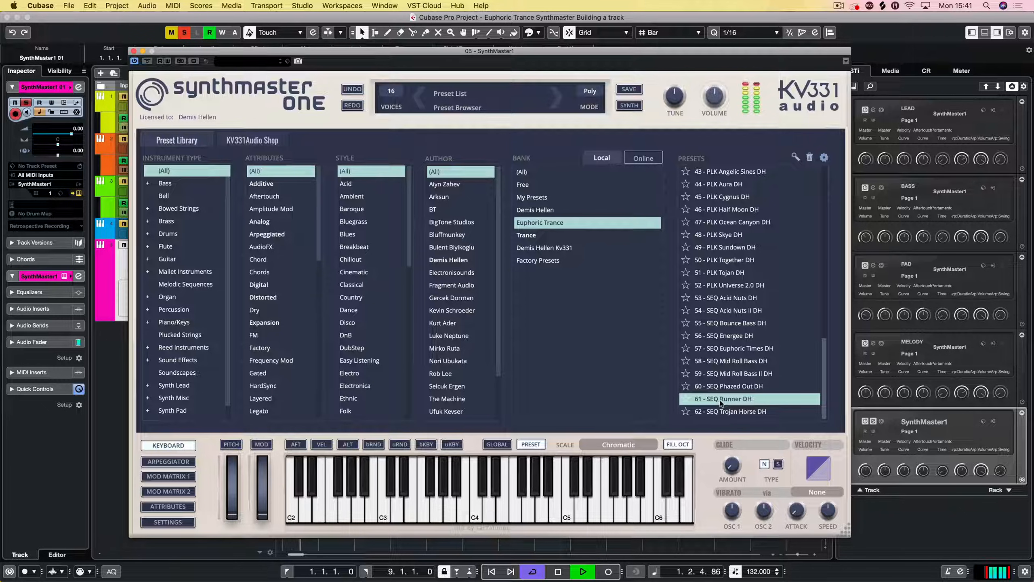
Step: Transpose the SynthMaster1 01 part's notes down one octave to A1 and replay the part with SEQ Runner DH
left_click_drag(195, 52, 311, 294)
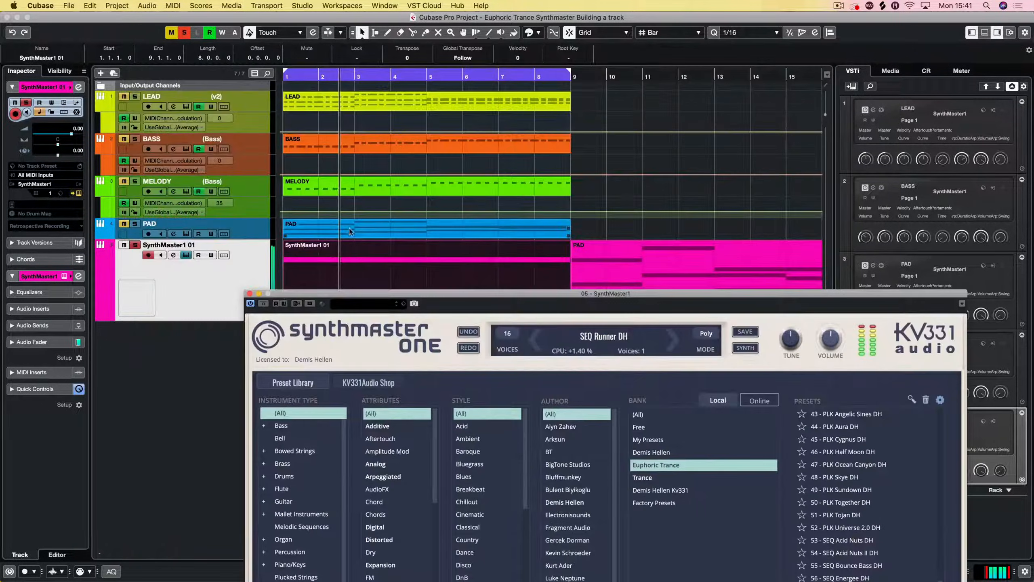
double_click(356, 254)
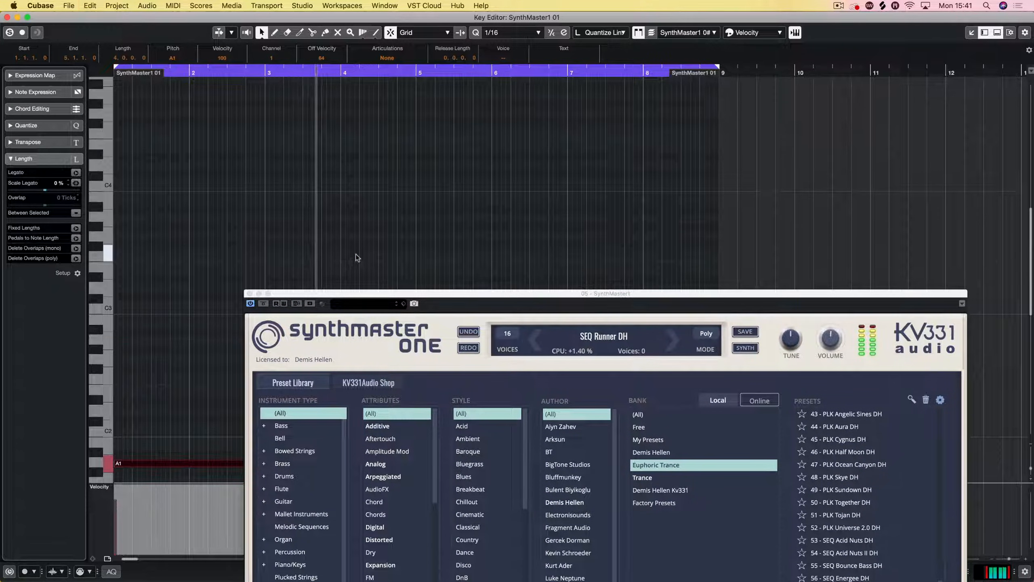
key("Return")
key("space")
key("space")
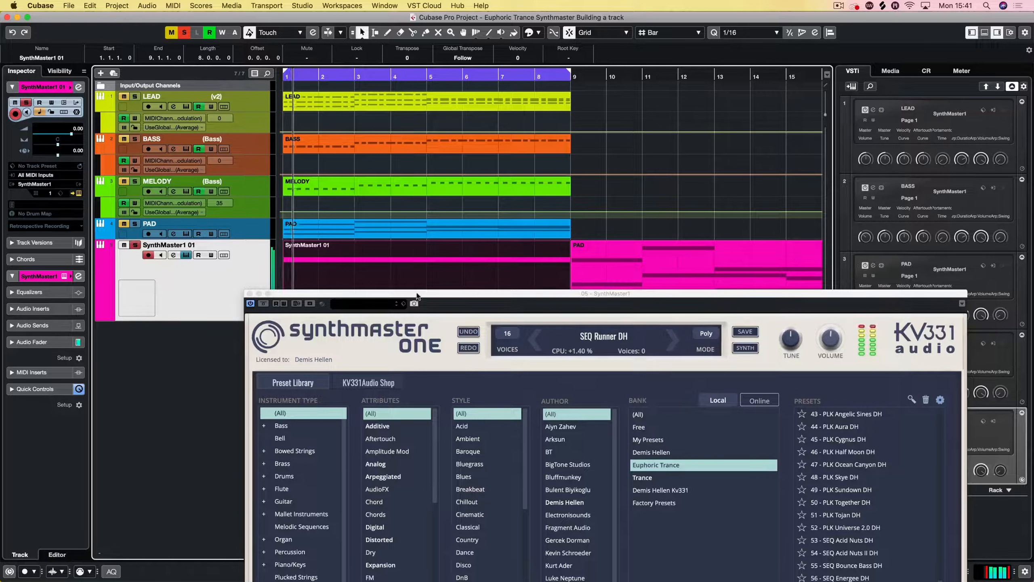
left_click_drag(417, 296, 352, 85)
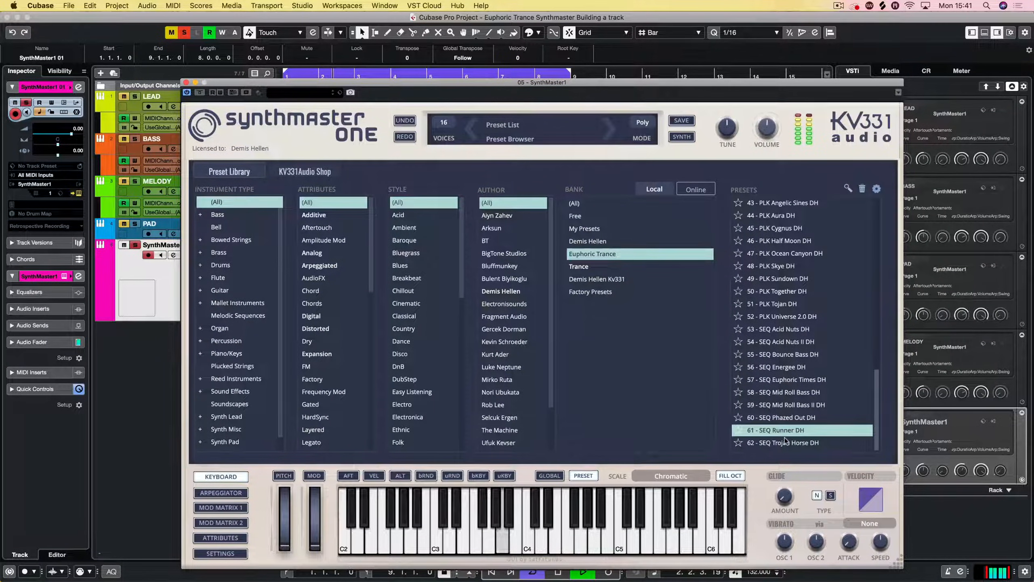
Step: Load the SEQ Trojan Horse DH preset and audition the part while sweeping the modulation wheel down
left_click(790, 442)
key("space")
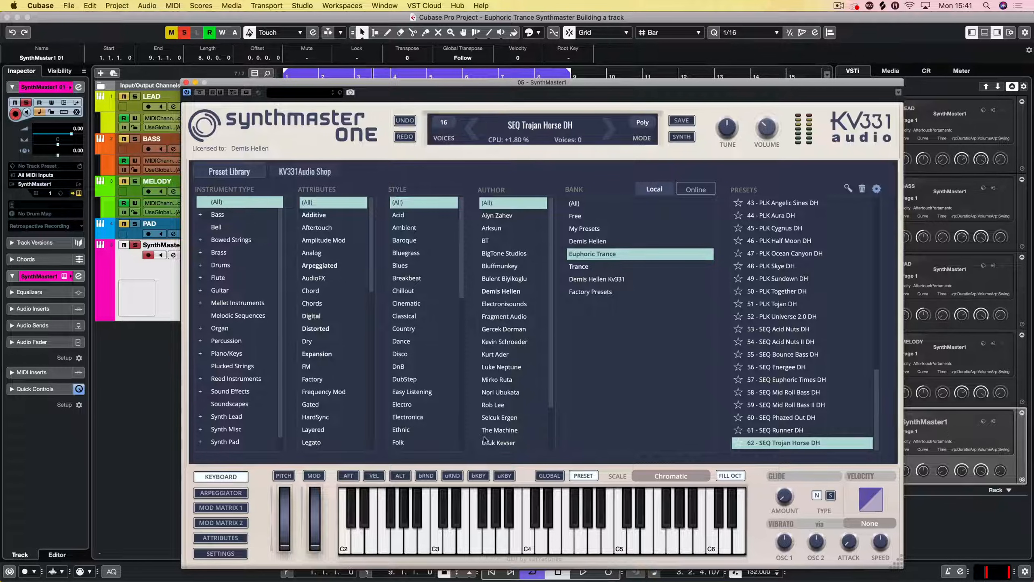
key("space")
left_click_drag(321, 503, 316, 546)
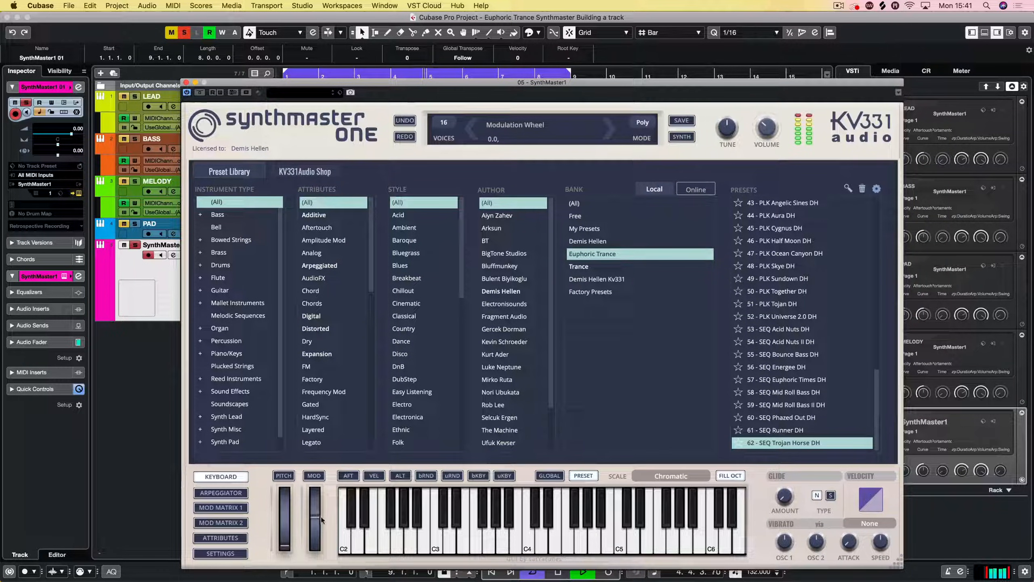
left_click_drag(320, 530, 320, 551)
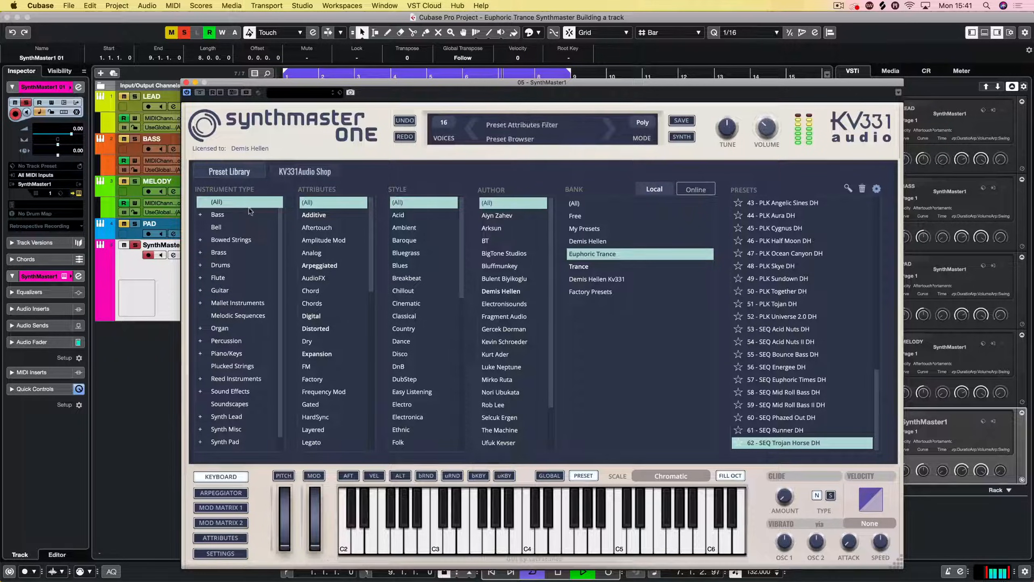
key("space")
Step: Shorten the first A1 note of the SynthMaster1 01 part to two bars and duplicate it at bar 3
left_click(186, 83)
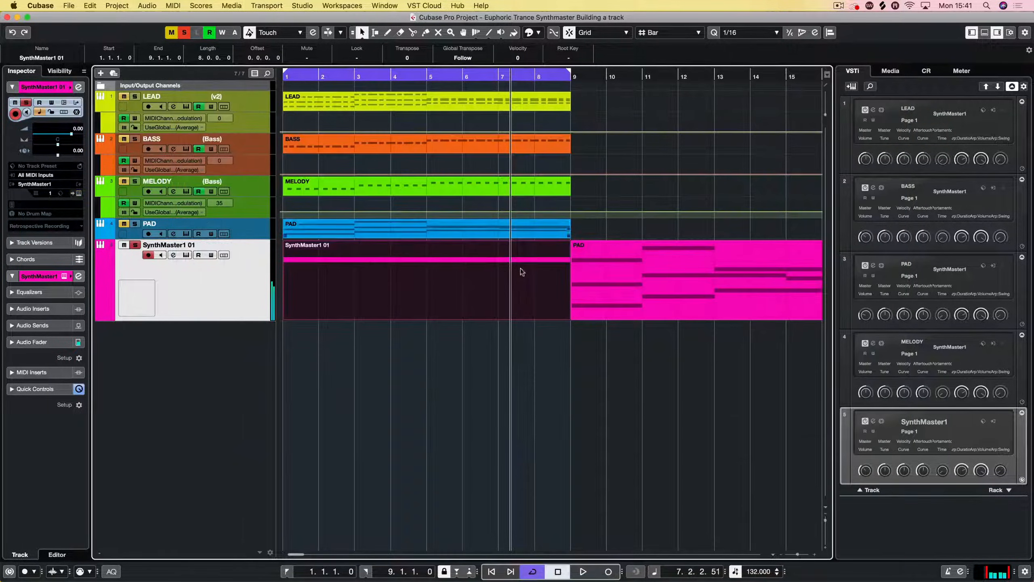
double_click(537, 289)
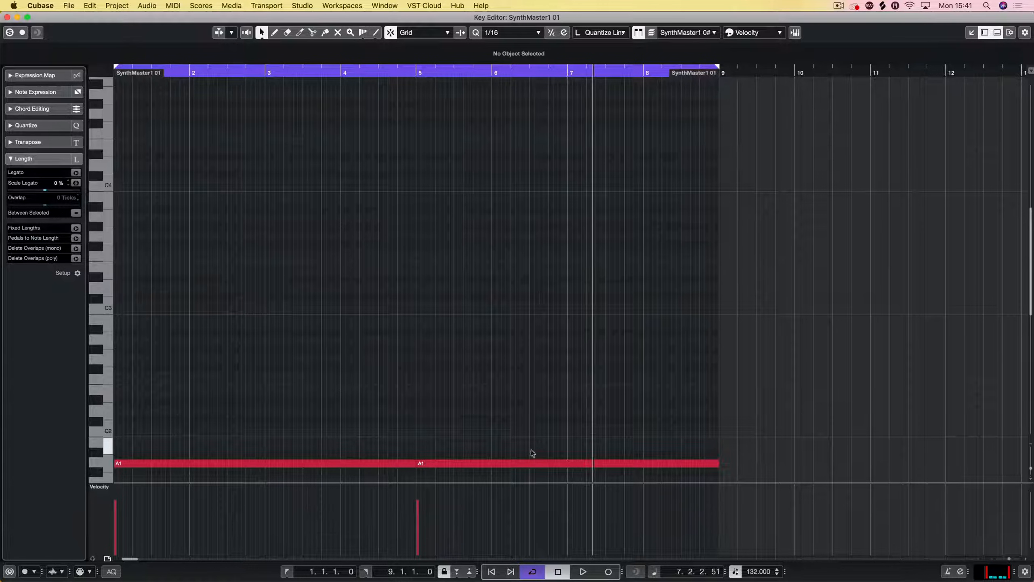
left_click_drag(412, 466, 265, 467)
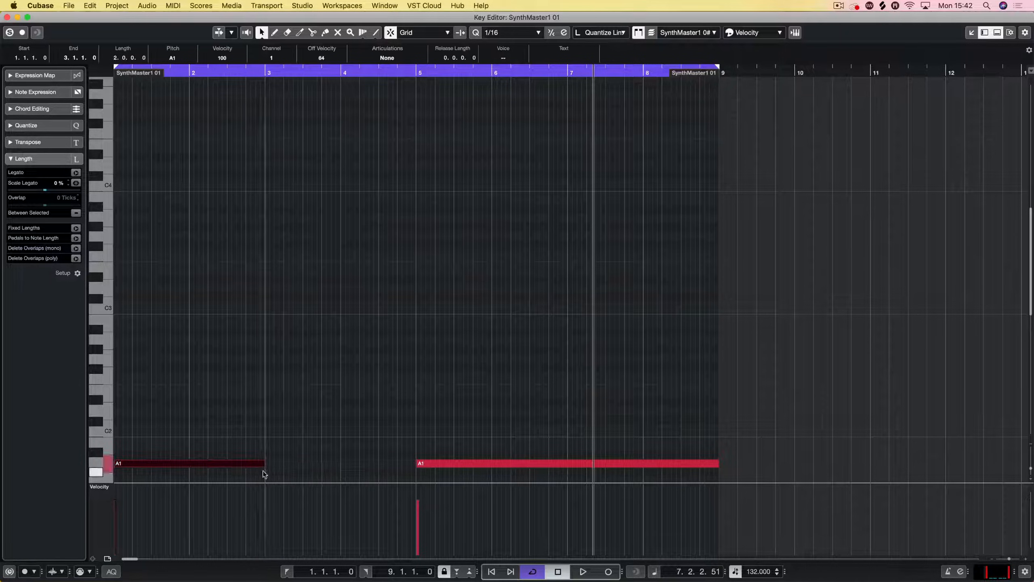
key("h")
key("h")
key("h")
scroll(287, 448, "left", 10)
key("super+d")
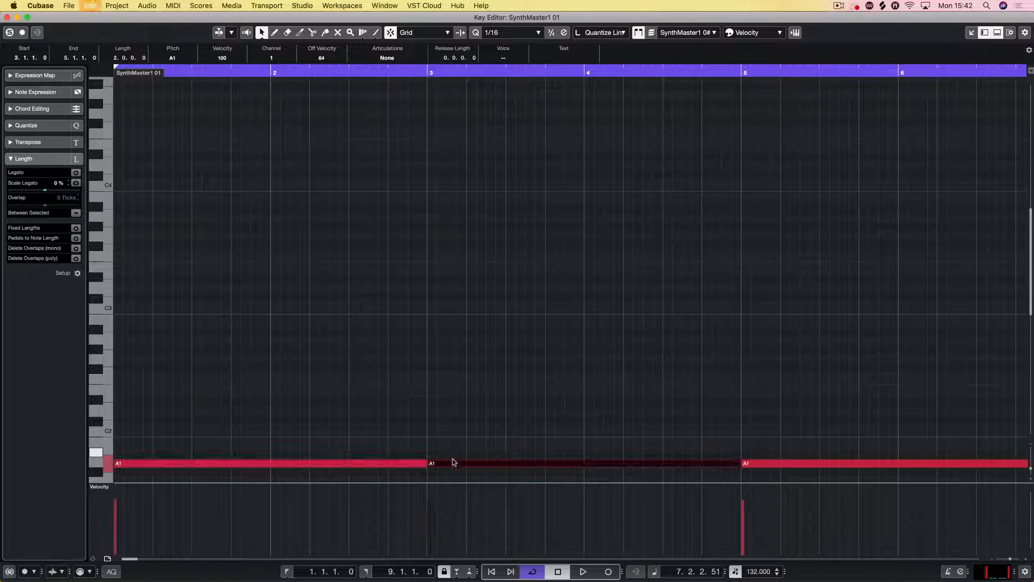
Step: Shorten the first A1 note to end before beat 4 of bar 2 and fill that beat with four sixteenth A1 notes
left_click_drag(426, 463, 389, 464)
left_click_drag(413, 468, 404, 468)
left_click_drag(703, 464, 398, 473)
key("super+d")
key("super+d")
key("super+d")
Step: Duplicate the long A1 note and its four sixteenth notes into bars 3 and 4, and play the part
left_click_drag(440, 440, 338, 479)
key("super+d")
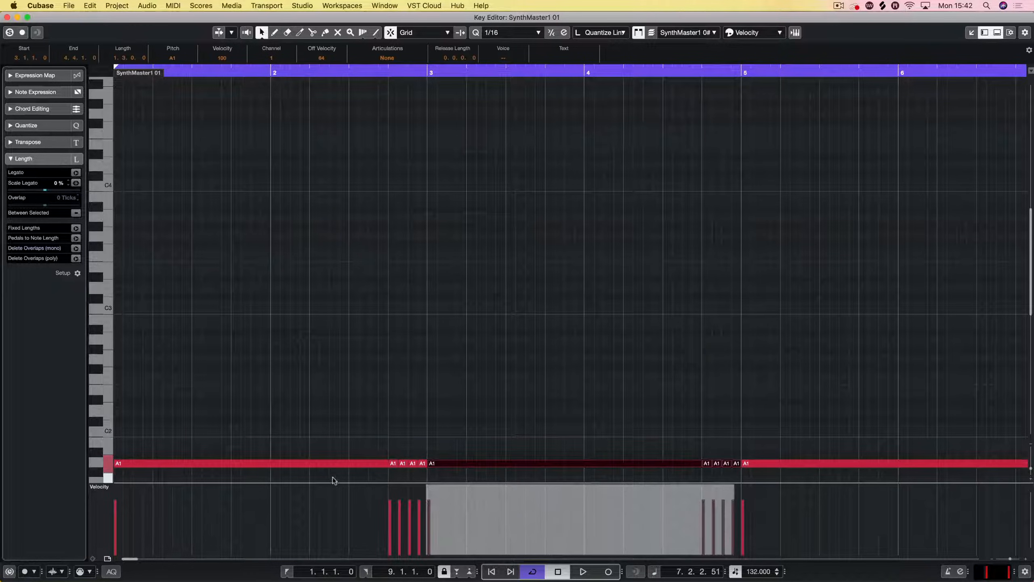
key("space")
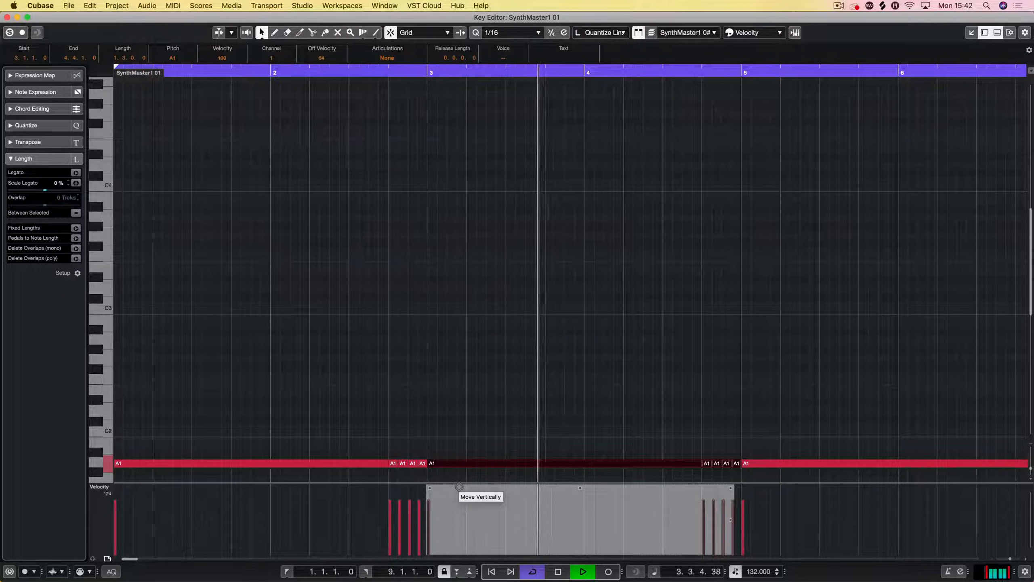
key("space")
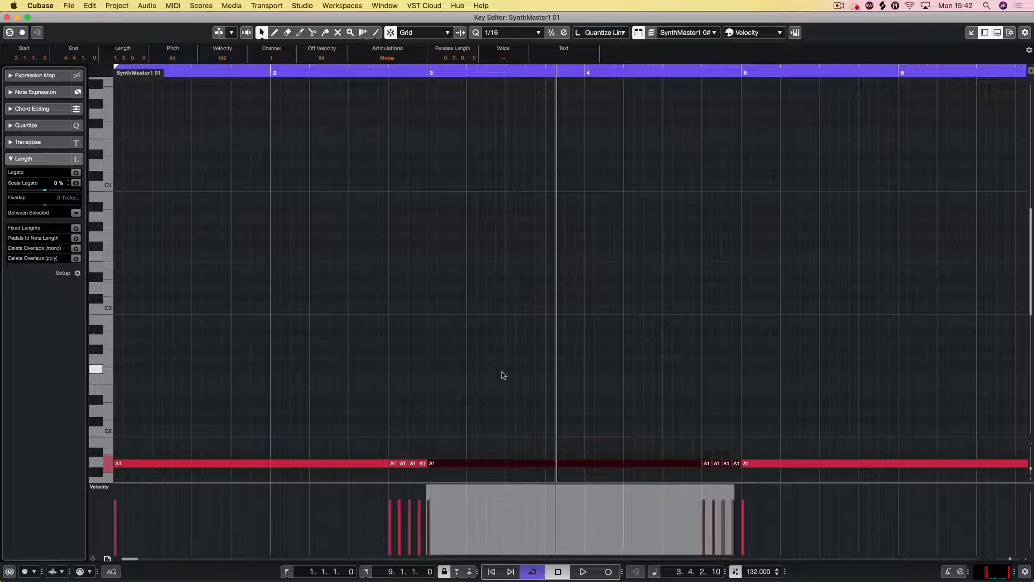
left_click(503, 376)
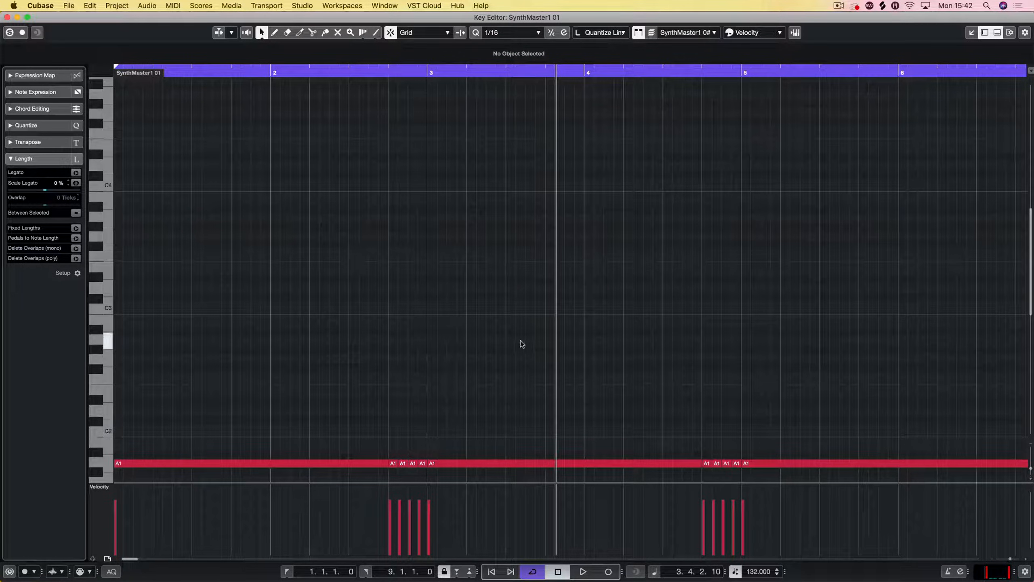
Step: Return to the SynthMaster1 instrument window and audition the edited part with SEQ Trojan Horse DH while moving the modulation wheel
key("Escape")
left_click(64, 276)
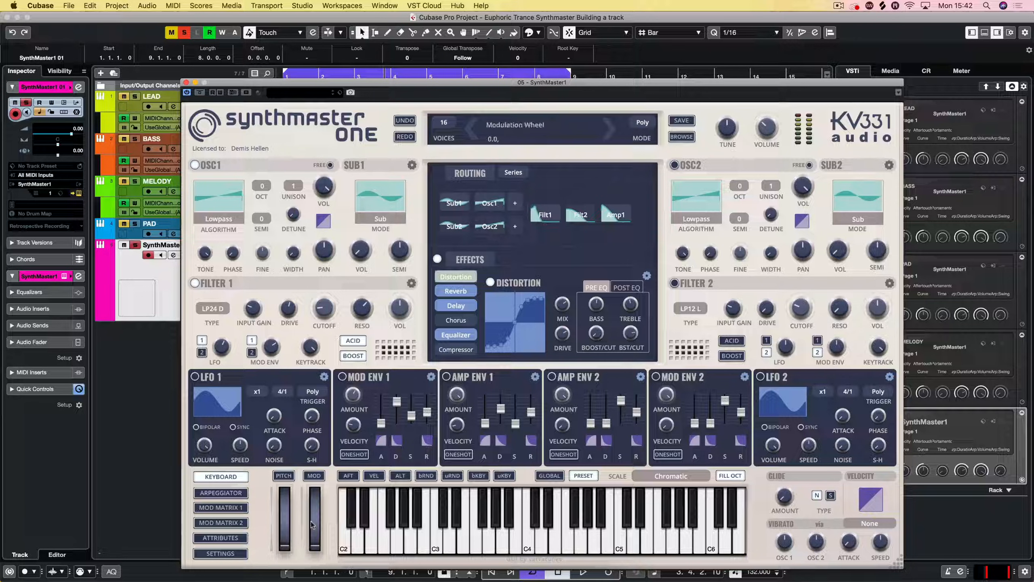
key("space")
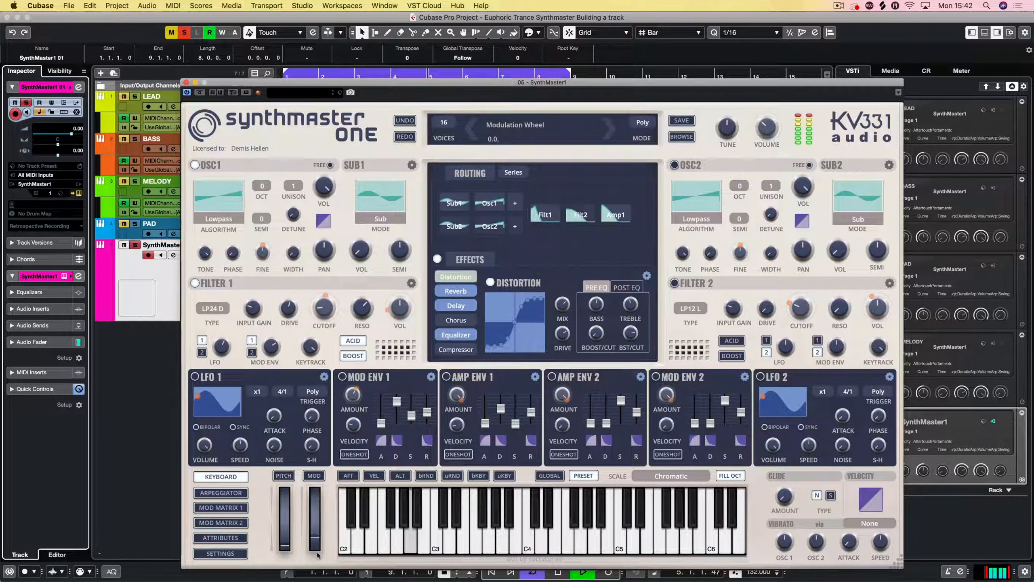
key("space")
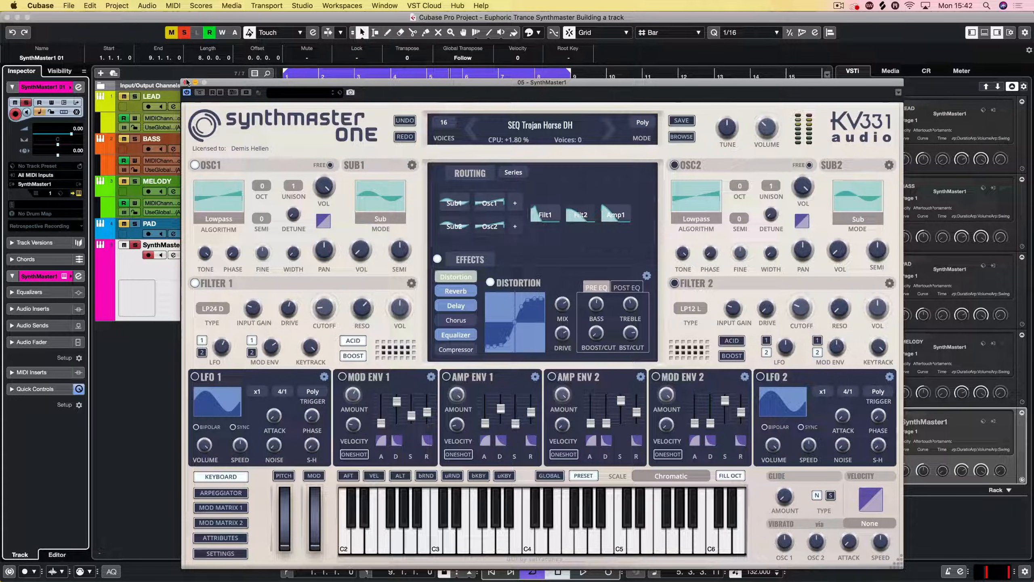
left_click_drag(453, 82, 425, 66)
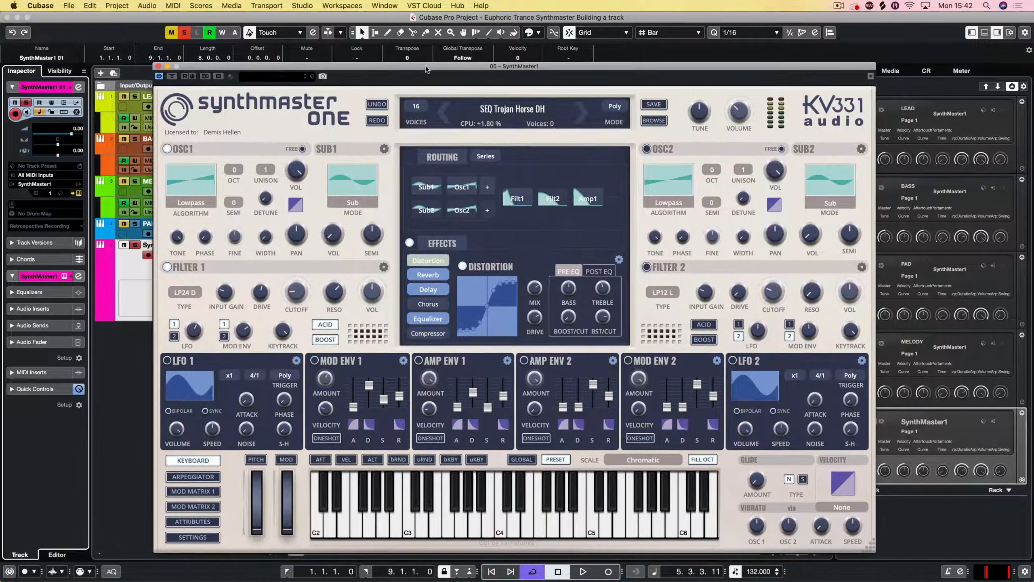